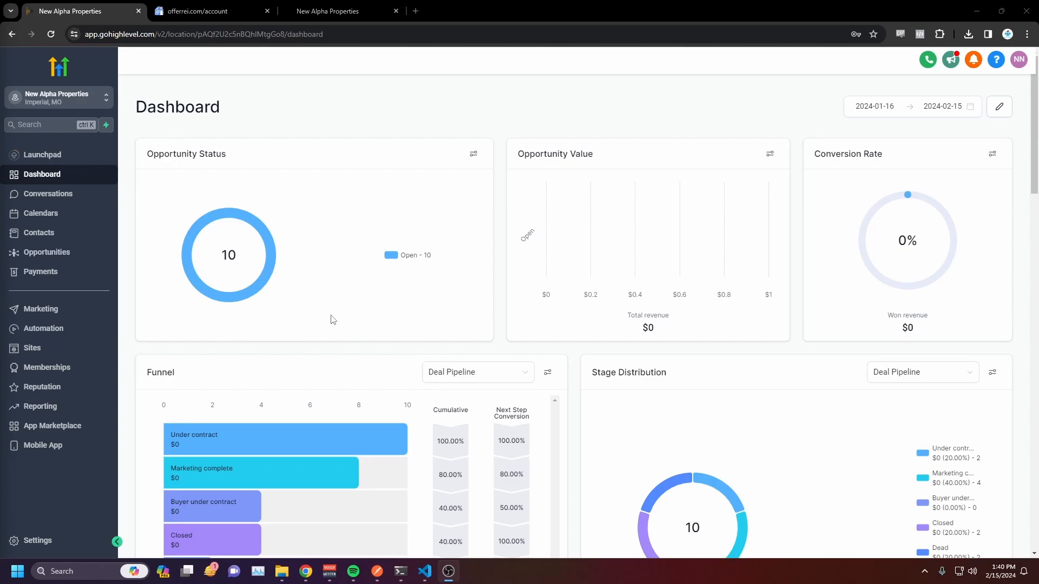
- Open the Custom Fields list in settings and select the Special Actions field
{"action": "left_click", "coordinate": [34, 541]}
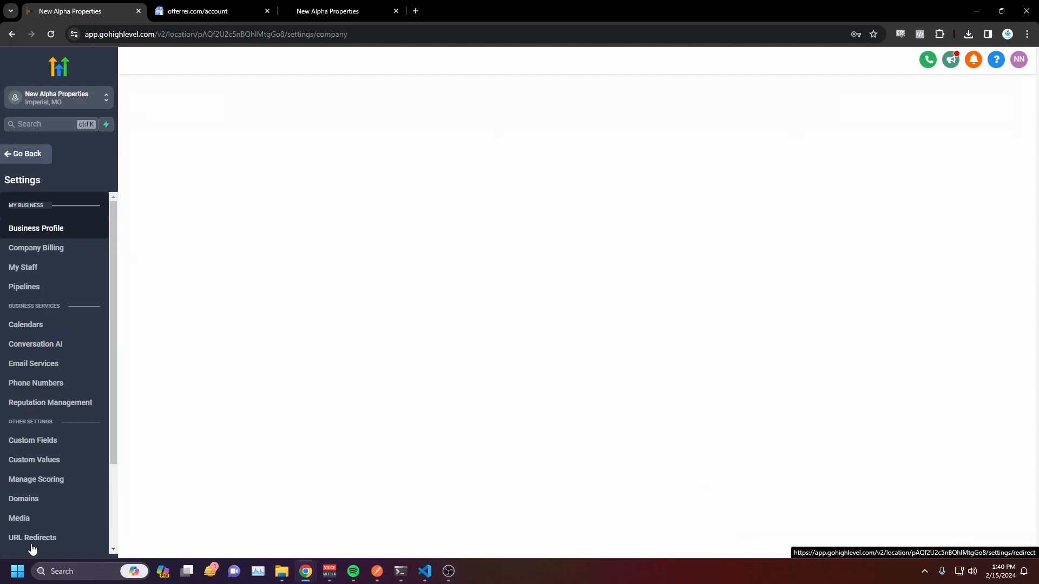
{"action": "left_click", "coordinate": [51, 431]}
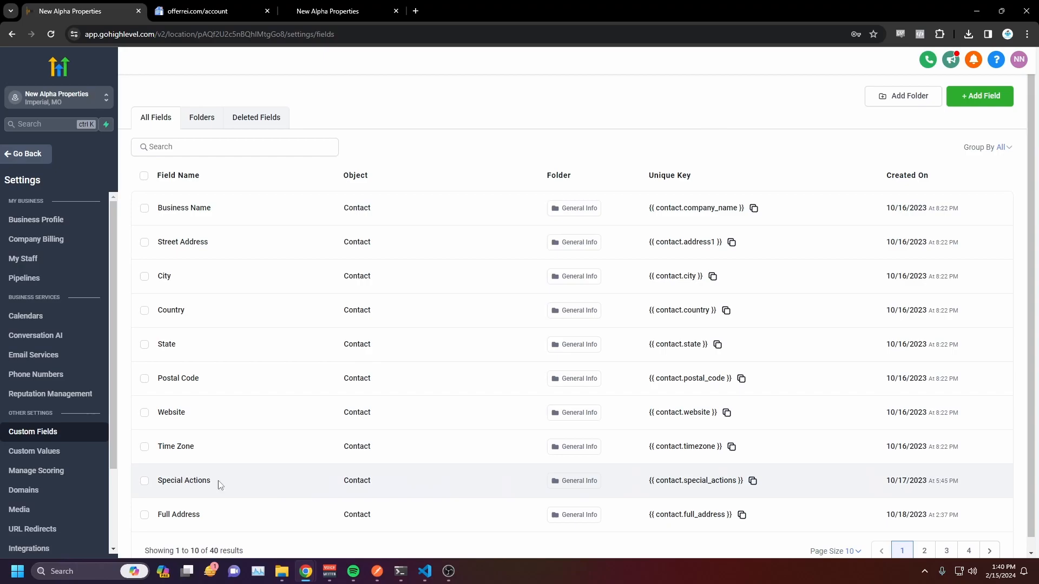
{"action": "left_click_drag", "start_coordinate": [225, 485], "coordinate": [144, 482]}
{"action": "left_click_drag", "start_coordinate": [371, 485], "coordinate": [326, 487]}
{"action": "left_click", "coordinate": [145, 482]}
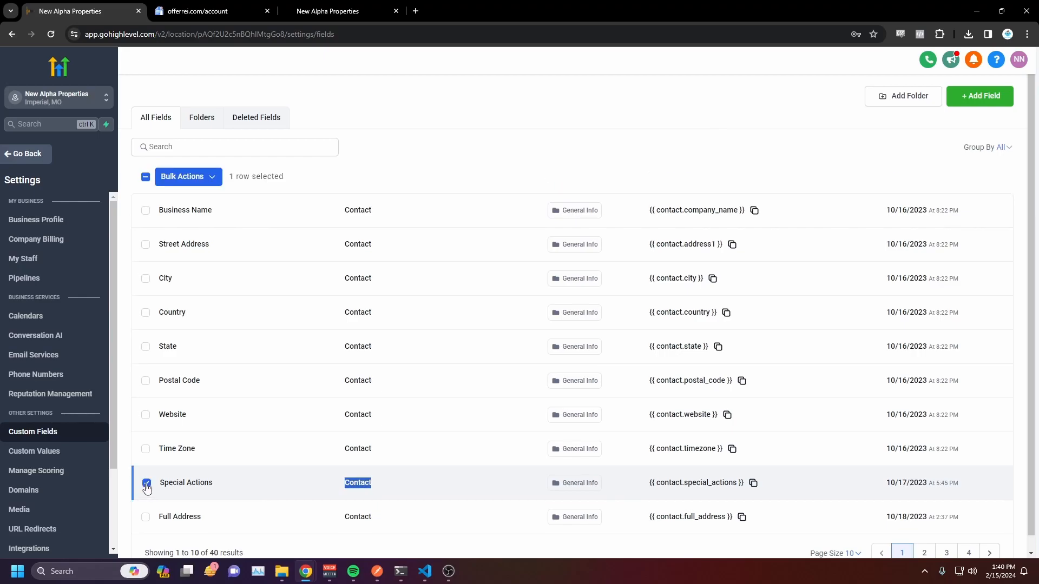
- Bulk-edit Special Actions to add the option 'Generate offer with OfferREI' and save
{"action": "left_click", "coordinate": [198, 179]}
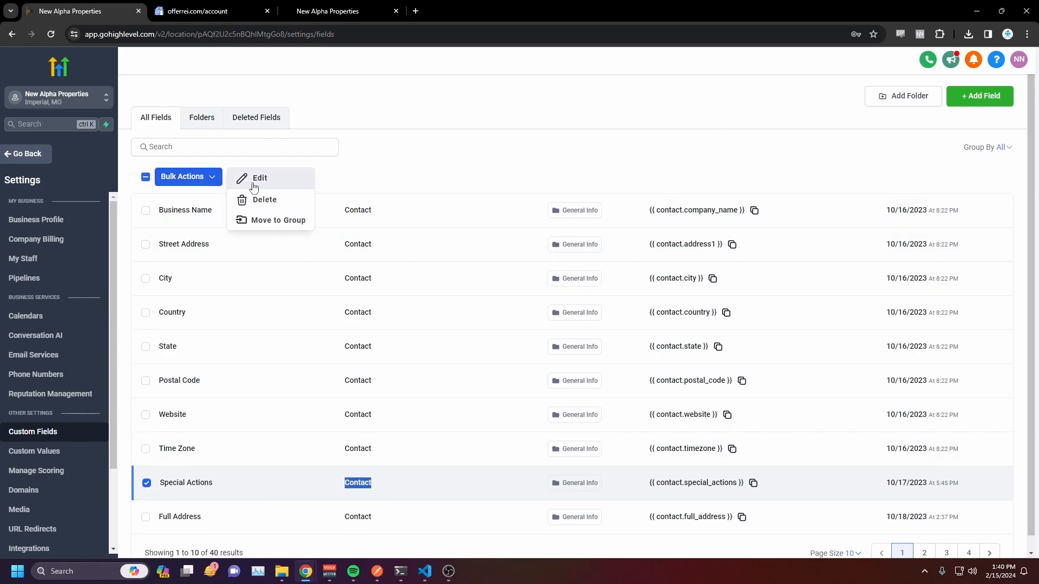
{"action": "left_click", "coordinate": [255, 177]}
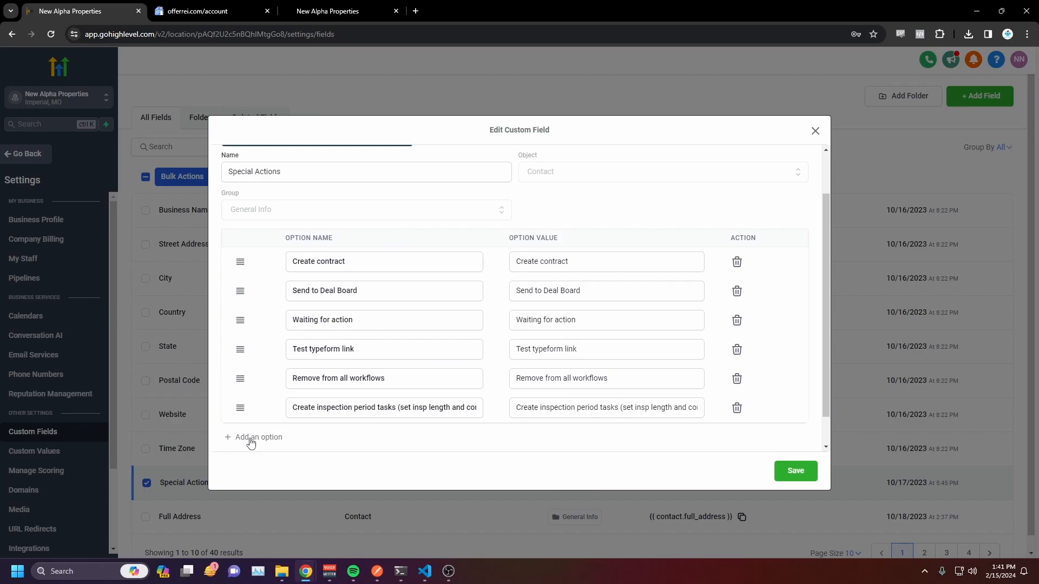
{"action": "left_click", "coordinate": [253, 437]}
{"action": "left_click", "coordinate": [332, 434]}
{"action": "type", "text": "Generate offer with OfferREI"}
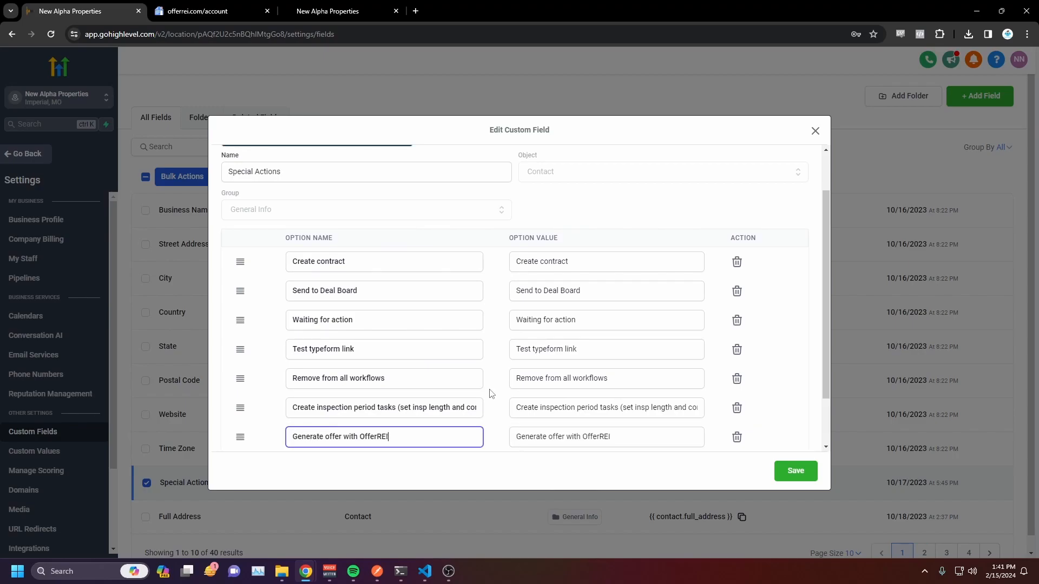
{"action": "scroll", "coordinate": [516, 366], "scroll_direction": "down", "scroll_amount": 1}
{"action": "left_click", "coordinate": [790, 470]}
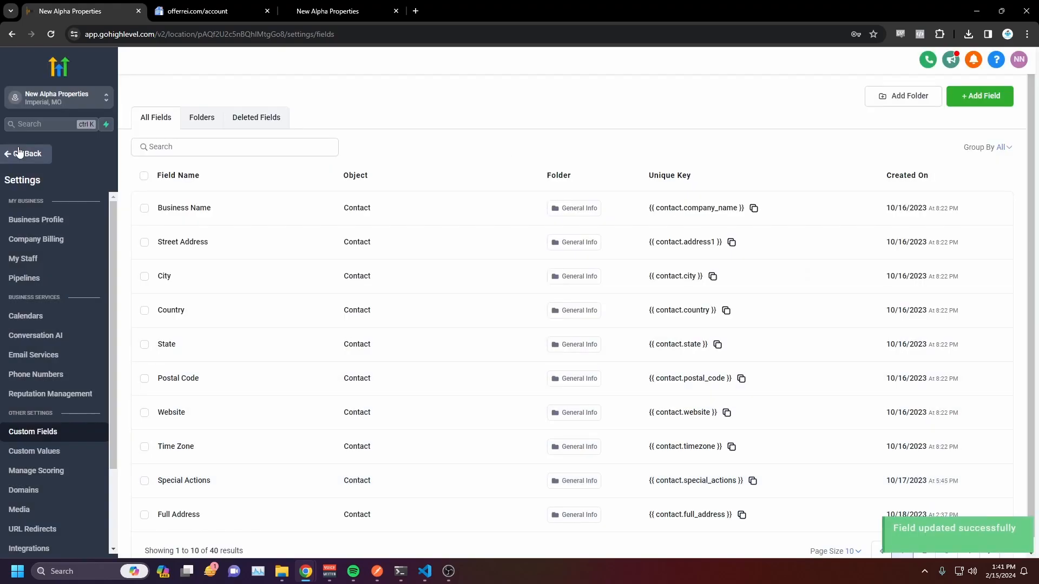
- Start a new workflow from scratch under Automation > Workflows named 'Offer Generator'
{"action": "left_click", "coordinate": [21, 154]}
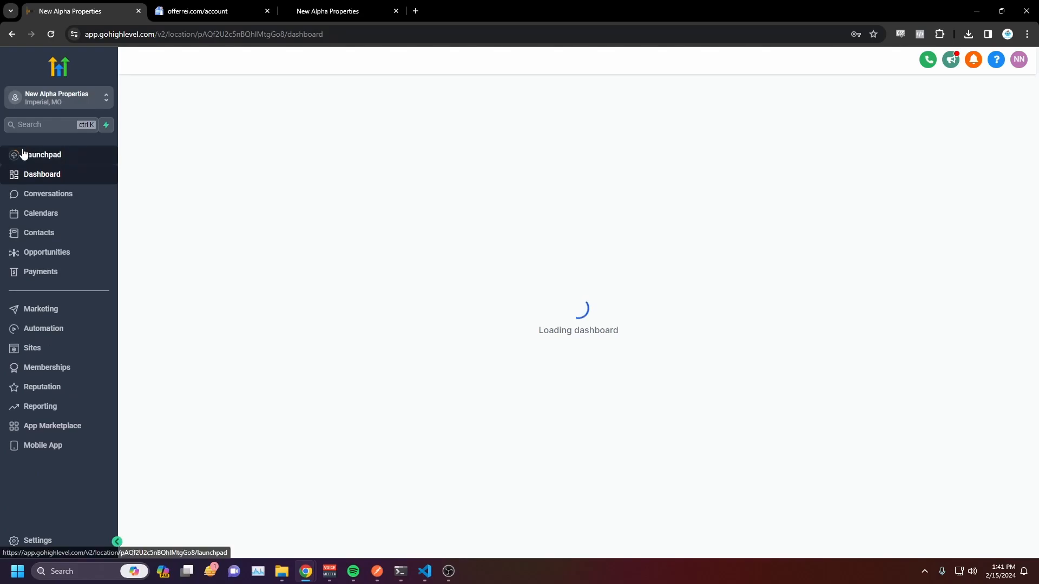
{"action": "left_click", "coordinate": [59, 329]}
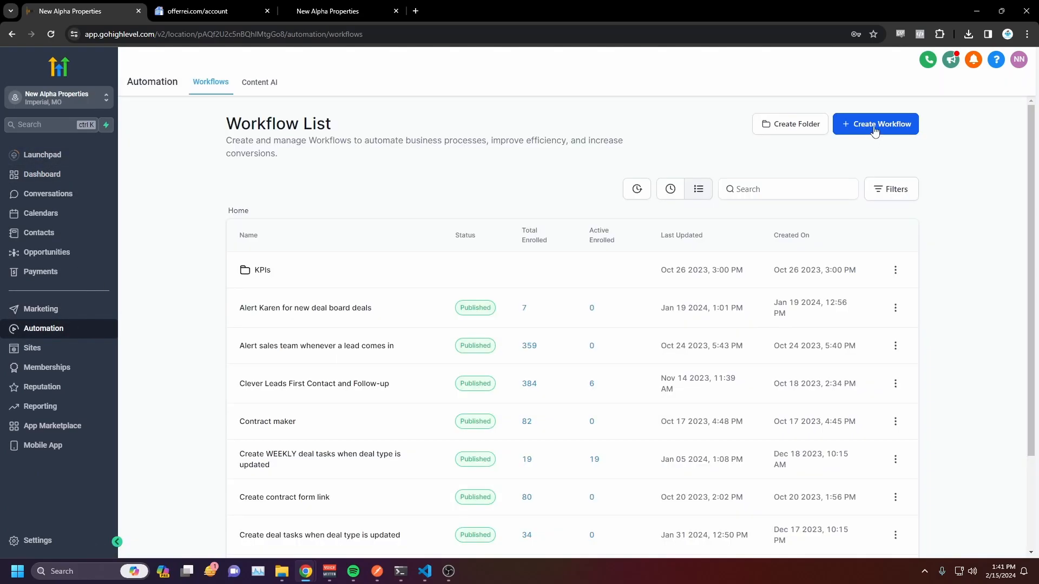
{"action": "left_click", "coordinate": [875, 131]}
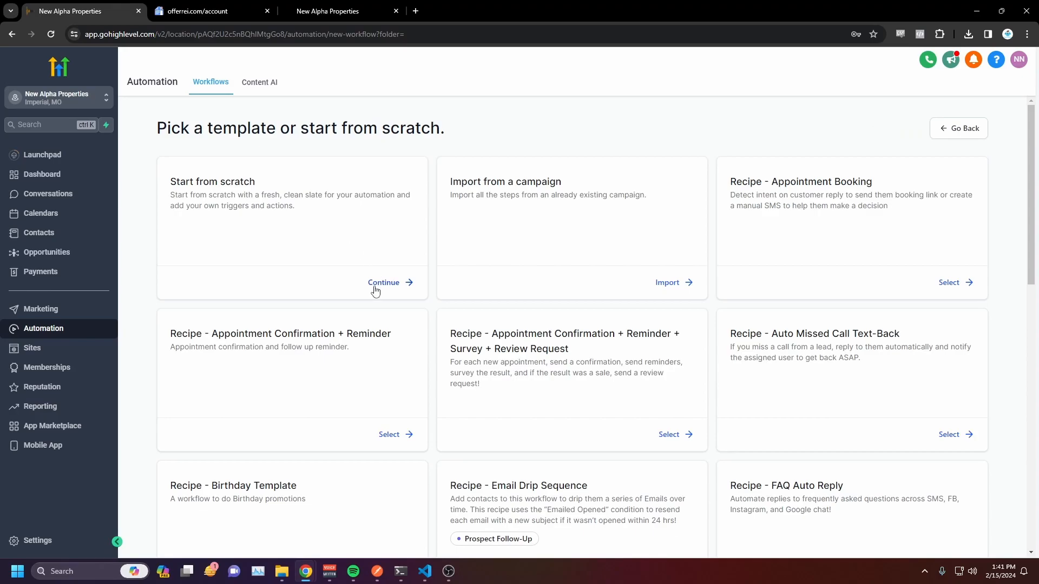
{"action": "left_click", "coordinate": [383, 283]}
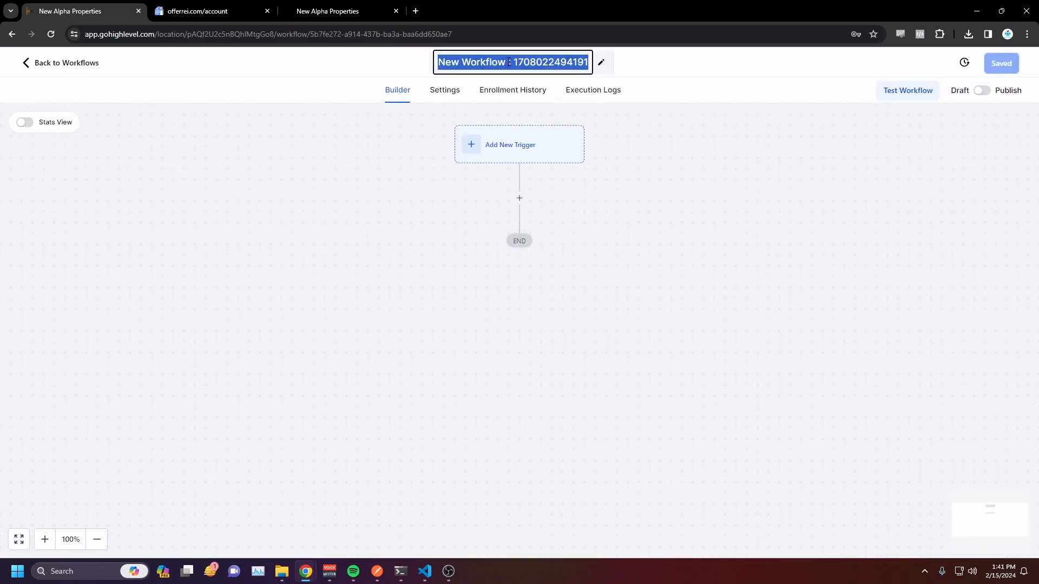
{"action": "type", "text": "Offer Generator"}
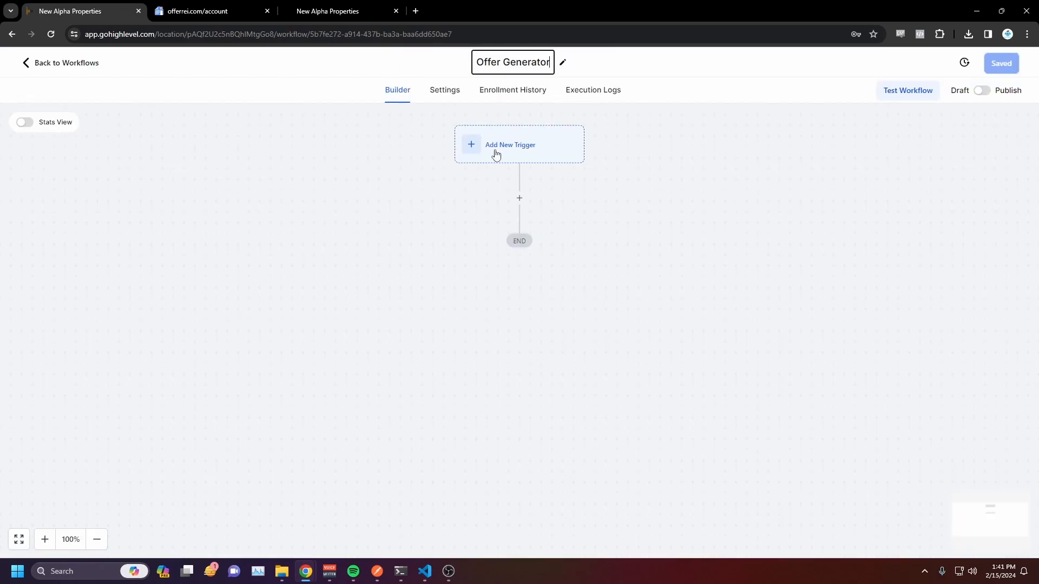
{"action": "key", "text": "Return"}
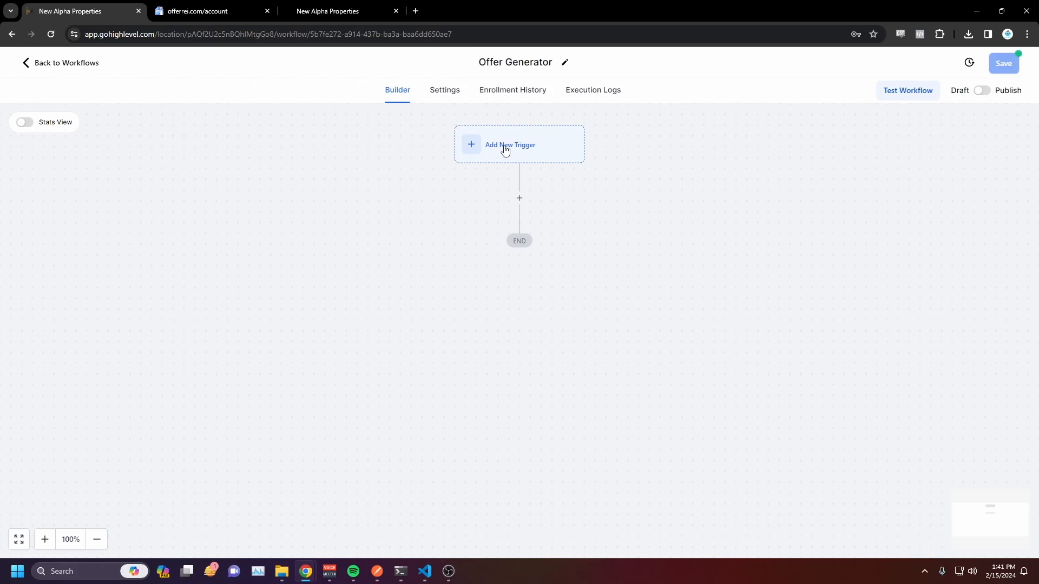
- Add a Contact Changed trigger with a filter on the Special Actions field
{"action": "left_click", "coordinate": [505, 150]}
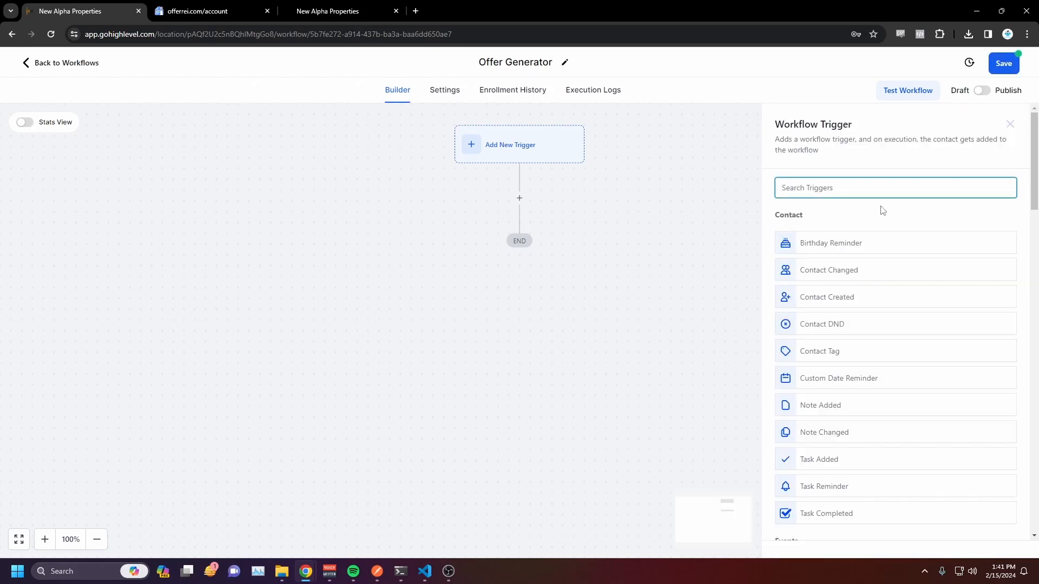
{"action": "left_click", "coordinate": [852, 275]}
{"action": "left_click", "coordinate": [594, 302]}
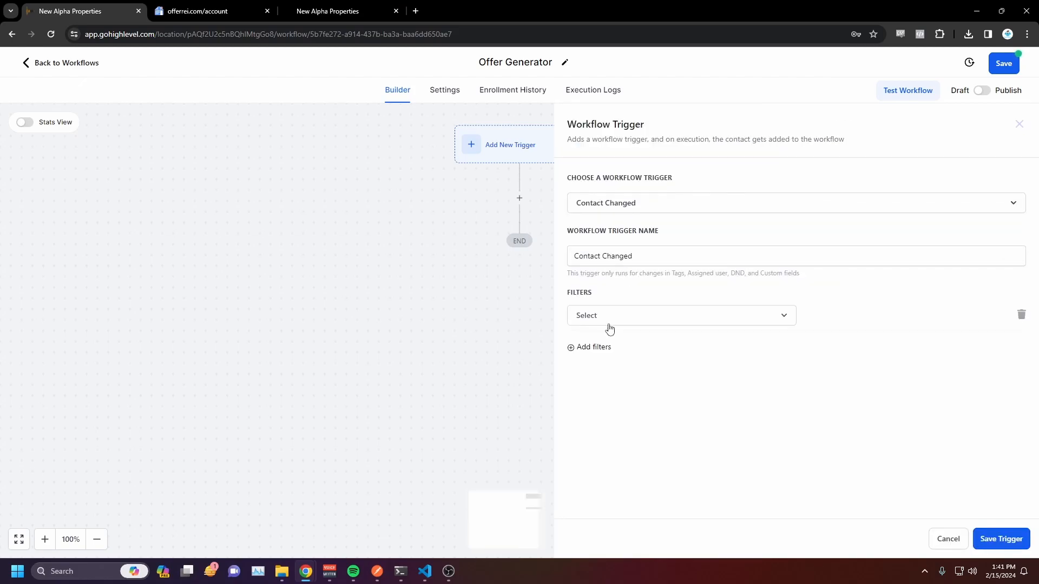
{"action": "left_click", "coordinate": [673, 320]}
{"action": "type", "text": "special"}
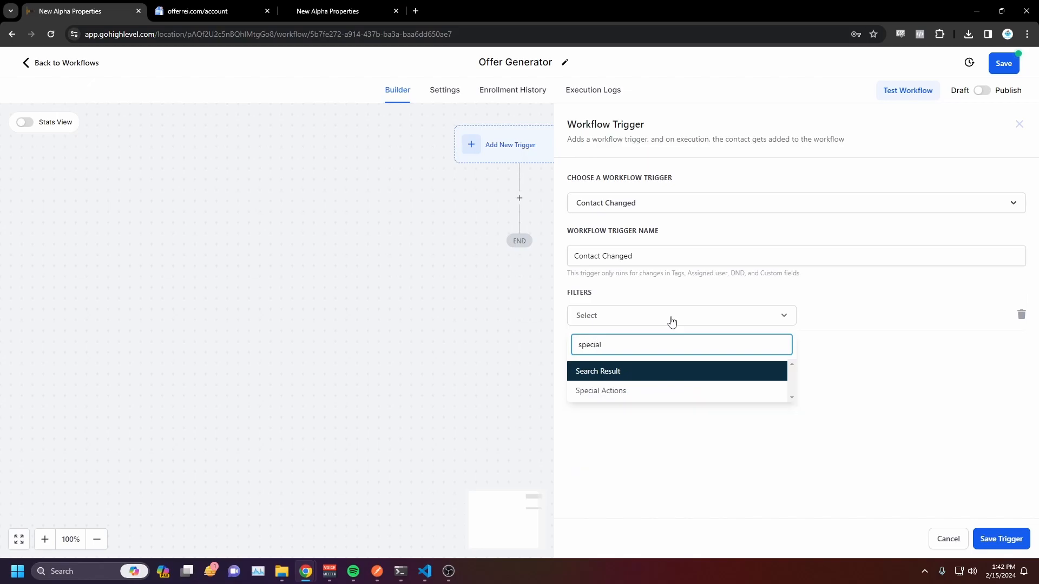
{"action": "left_click", "coordinate": [630, 393]}
- Set the filter to Added 'Generate offer with OfferREI' and save the trigger
{"action": "left_click", "coordinate": [850, 319]}
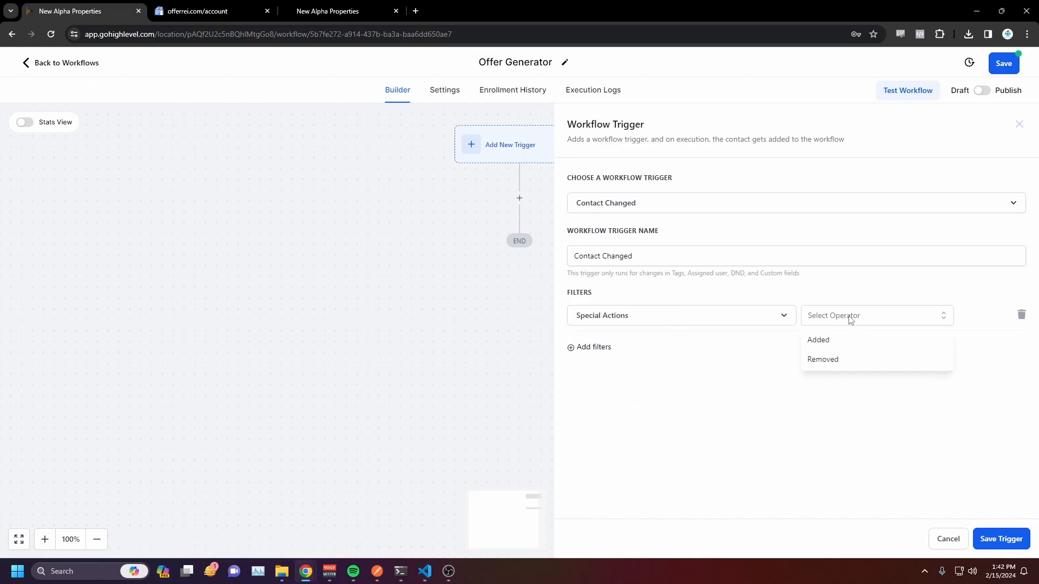
{"action": "left_click", "coordinate": [823, 342]}
{"action": "left_click", "coordinate": [898, 323]}
{"action": "scroll", "coordinate": [892, 390], "scroll_direction": "down", "scroll_amount": 2}
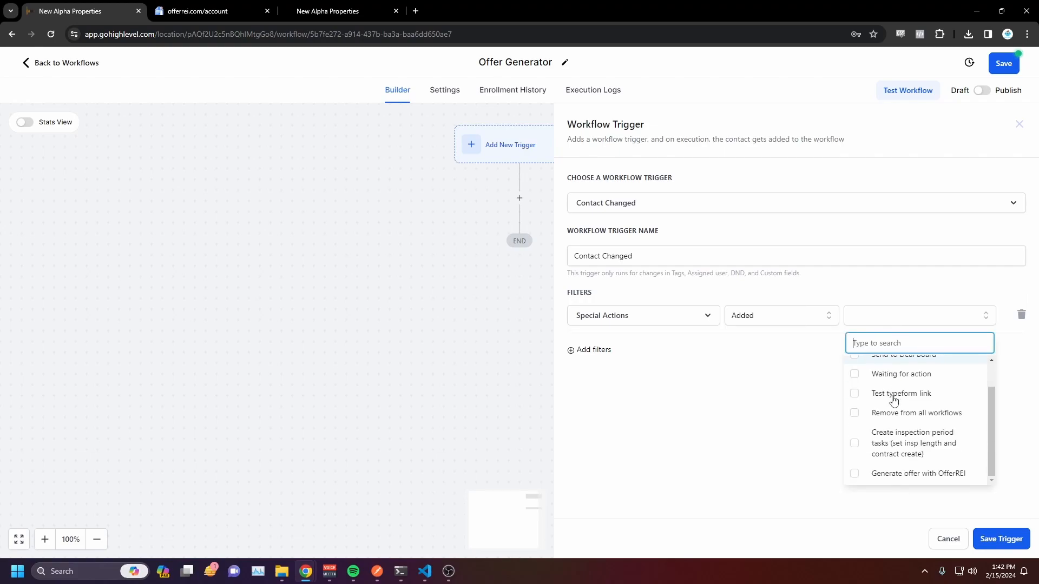
{"action": "left_click", "coordinate": [863, 479]}
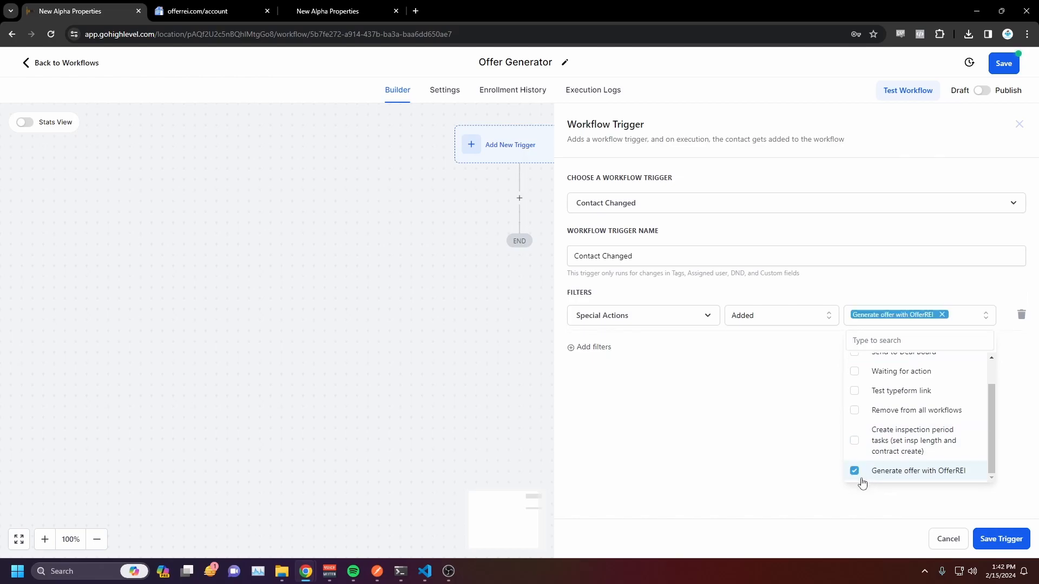
{"action": "left_click", "coordinate": [794, 471]}
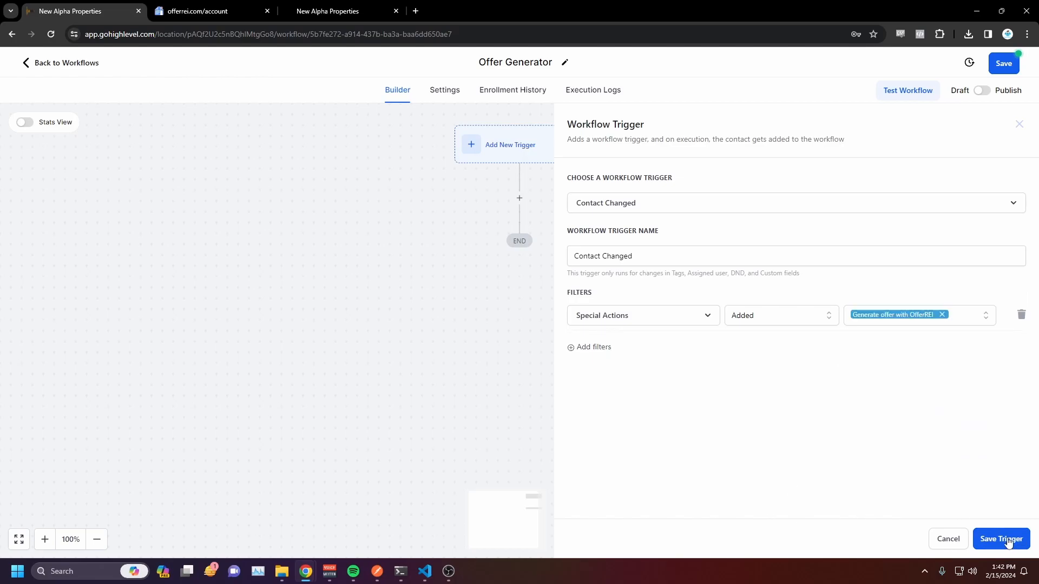
{"action": "left_click", "coordinate": [1008, 543]}
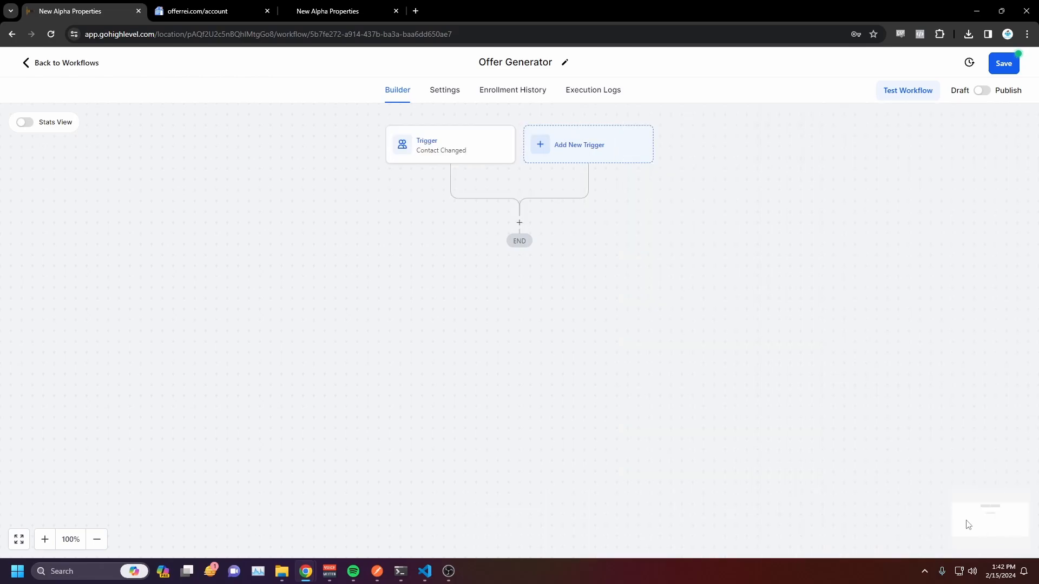
{"action": "left_click", "coordinate": [519, 224]}
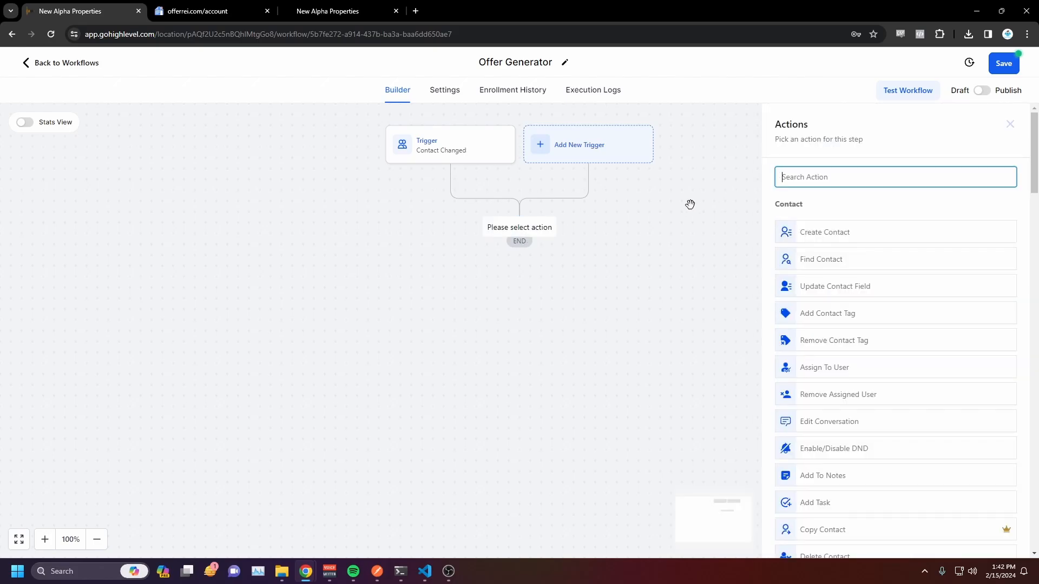
{"action": "type", "text": "Custom"}
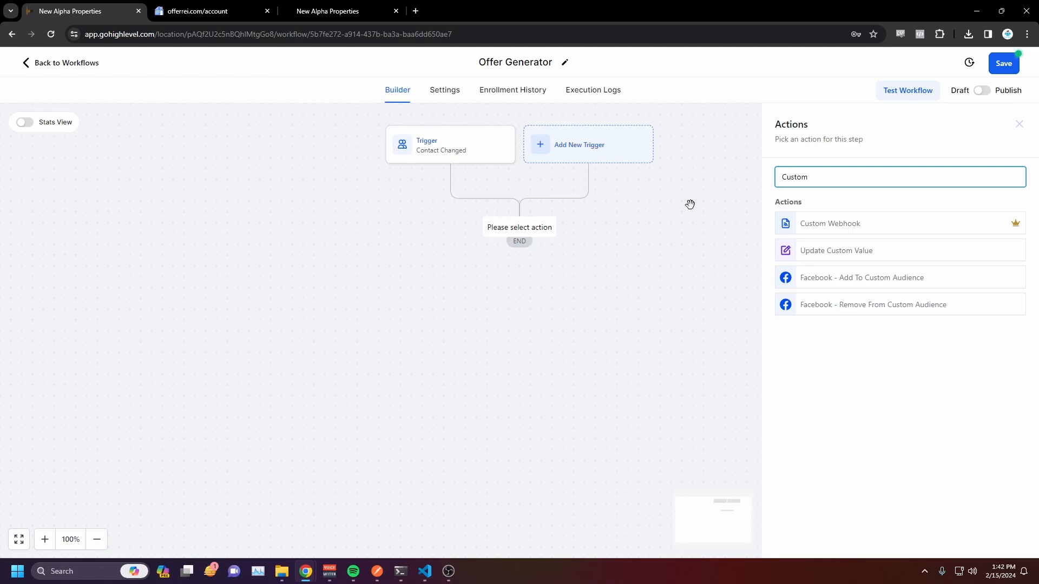
{"action": "left_click", "coordinate": [850, 224]}
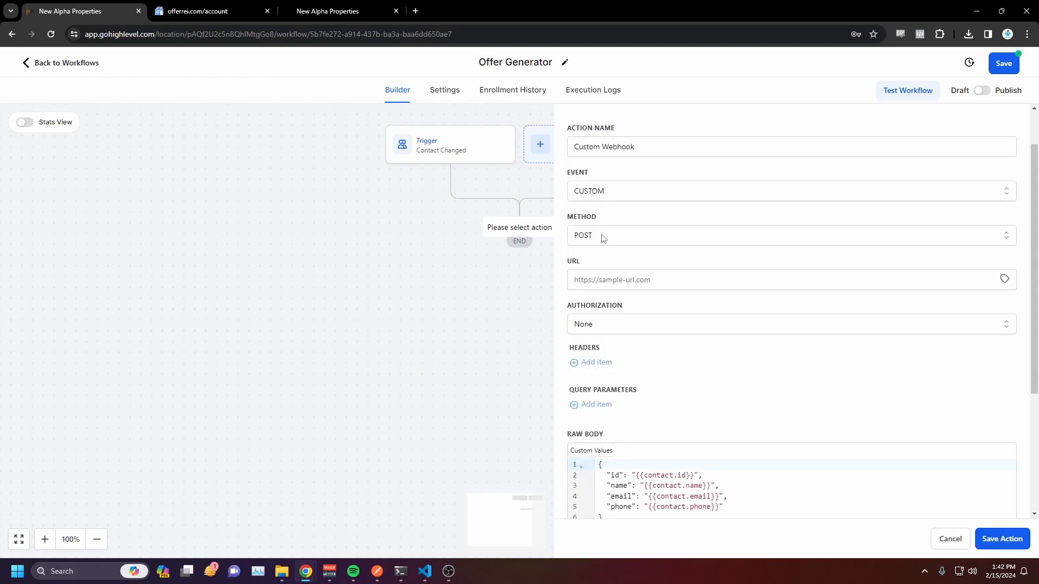
{"action": "left_click", "coordinate": [636, 280]}
{"action": "type", "text": "https://www.offerrei.com/api/createDocFromAPI"}
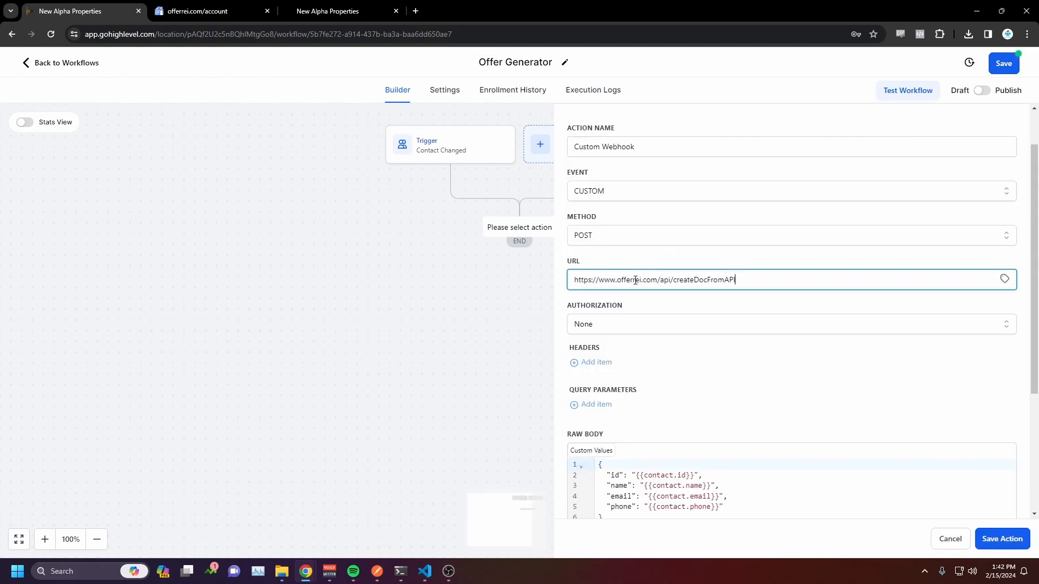
{"action": "left_click_drag", "start_coordinate": [738, 281], "coordinate": [674, 280]}
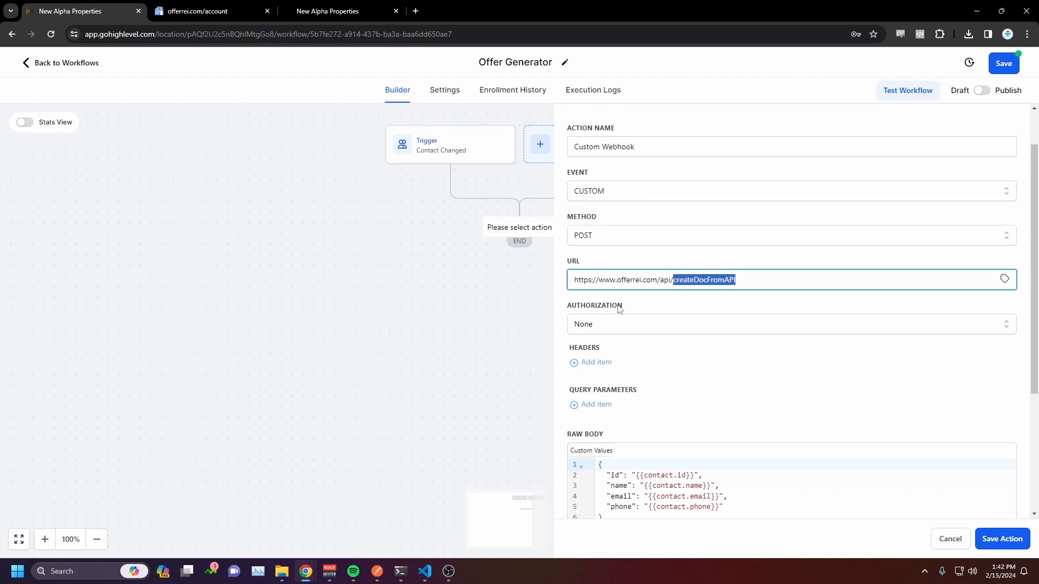
{"action": "scroll", "coordinate": [616, 317], "scroll_direction": "down", "scroll_amount": 2}
- Add a request header Content-Type with value application/json
{"action": "left_click", "coordinate": [593, 260]}
{"action": "left_click", "coordinate": [618, 259]}
{"action": "type", "text": "Conten"}
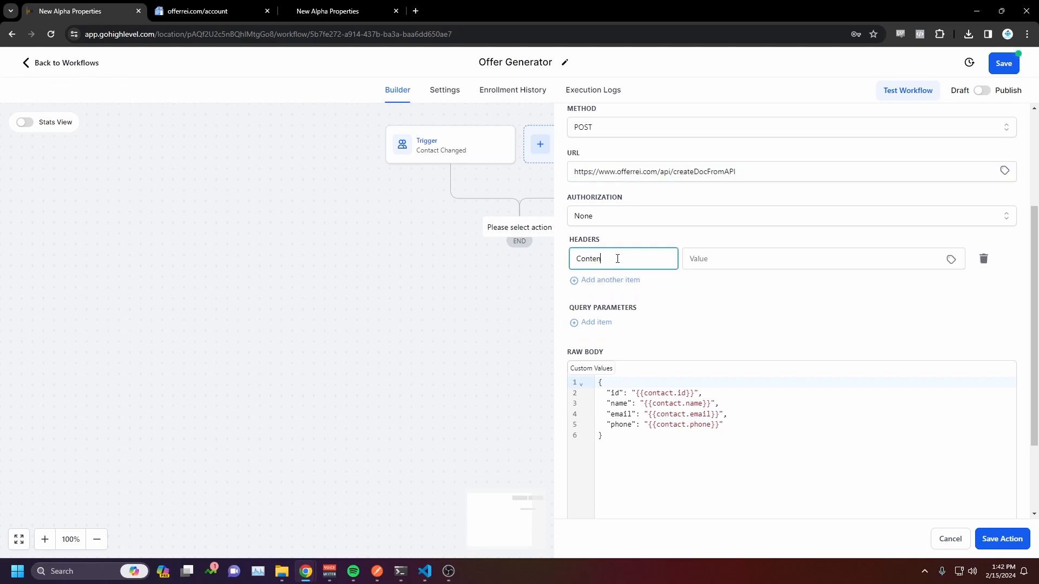
{"action": "type", "text": "ty"}
{"action": "key", "text": "BackSpace"}
{"action": "type", "text": "-Type"}
{"action": "key", "text": "Tab"}
{"action": "type", "text": "application/json"}
- Select the entire existing raw request body
{"action": "scroll", "coordinate": [694, 354], "scroll_direction": "down", "scroll_amount": 2}
{"action": "left_click", "coordinate": [694, 354]}
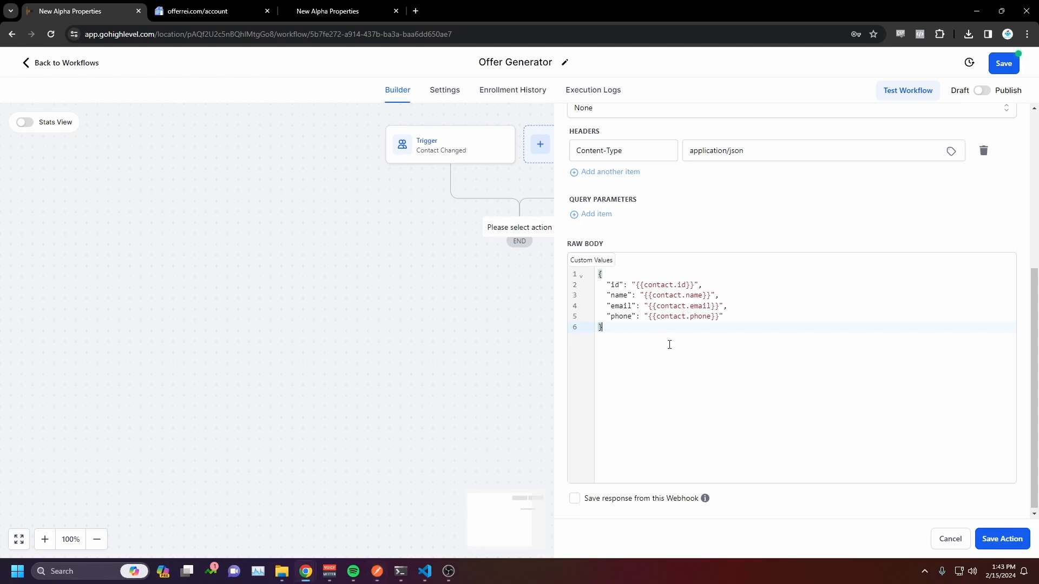
{"action": "key", "text": "ctrl+a"}
- Replace the raw body with the prepared OfferREI request JSON
{"action": "key", "text": "BackSpace"}
{"action": "key", "text": "ctrl+v"}
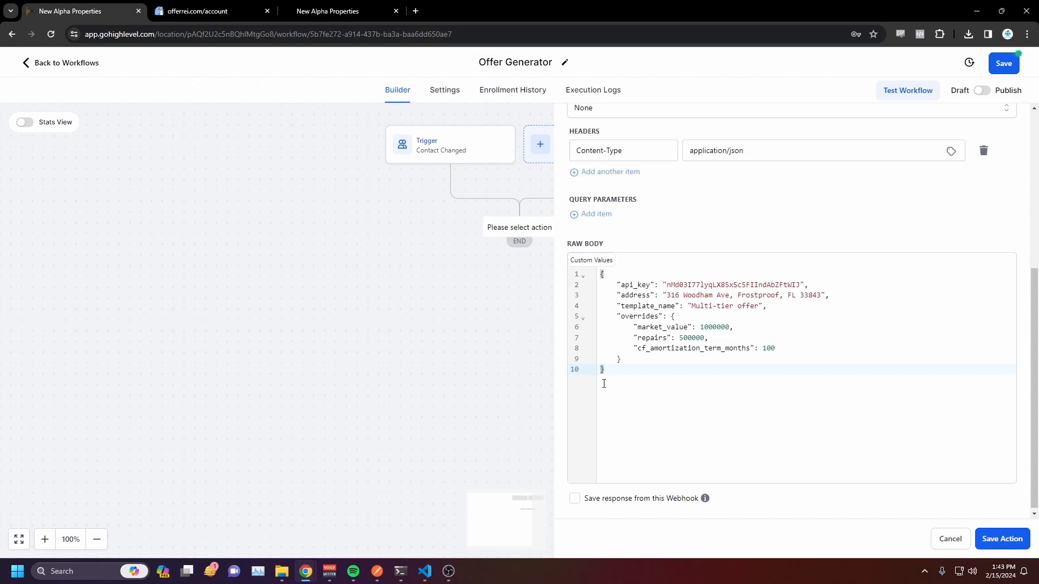
{"action": "left_click", "coordinate": [630, 285]}
- Delete the overrides block and trailing comma, keeping api_key, address and template_name
{"action": "left_click_drag", "start_coordinate": [626, 359], "coordinate": [601, 316]}
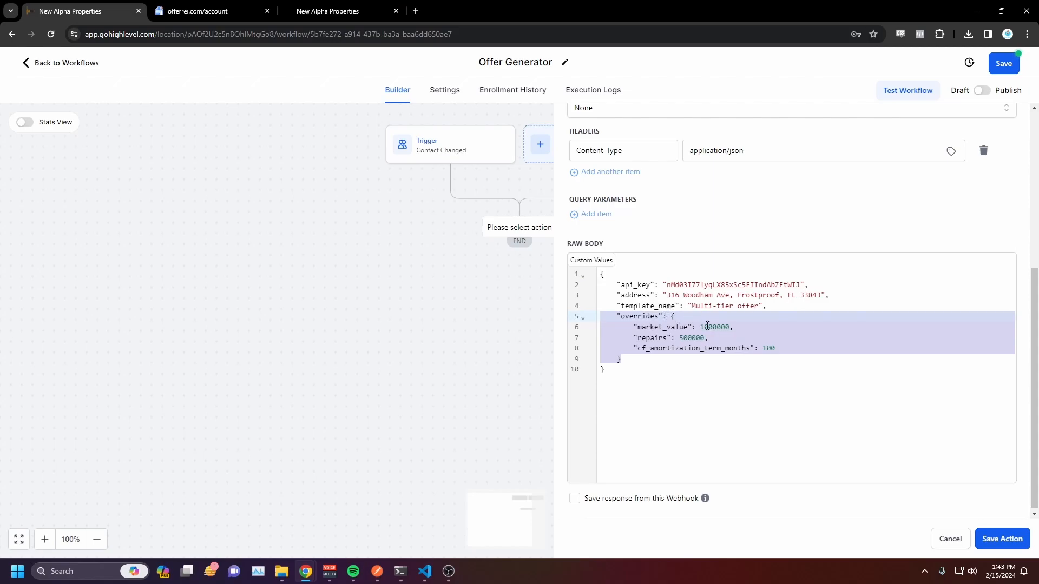
{"action": "double_click", "coordinate": [663, 327]}
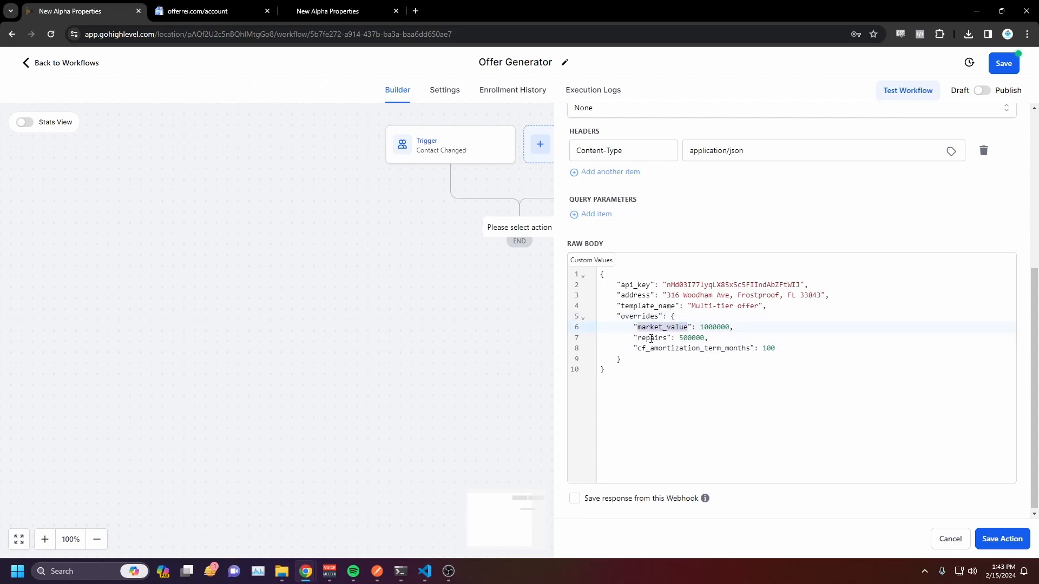
{"action": "double_click", "coordinate": [651, 338]}
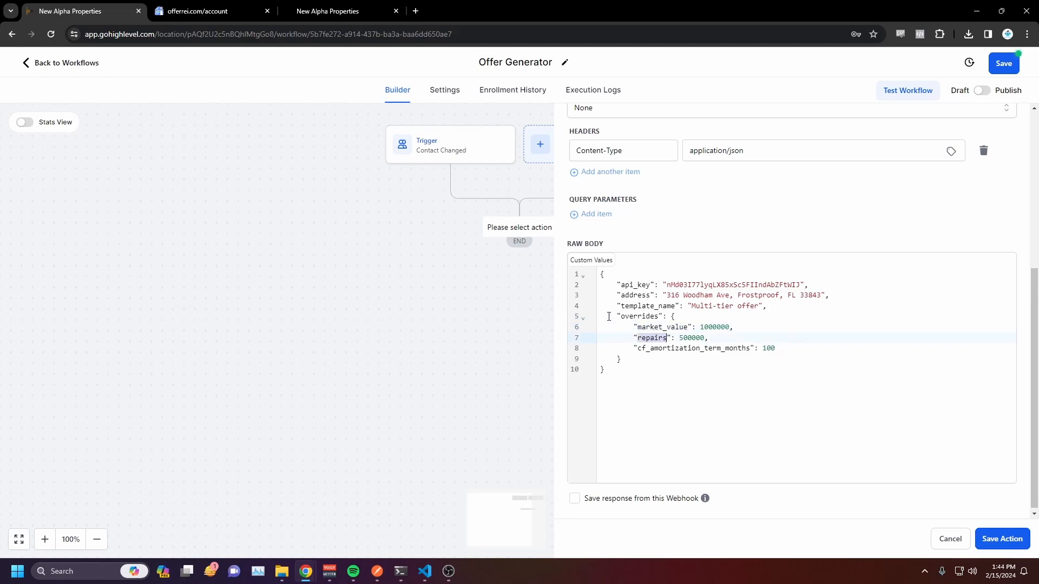
{"action": "left_click_drag", "start_coordinate": [647, 358], "coordinate": [599, 319]}
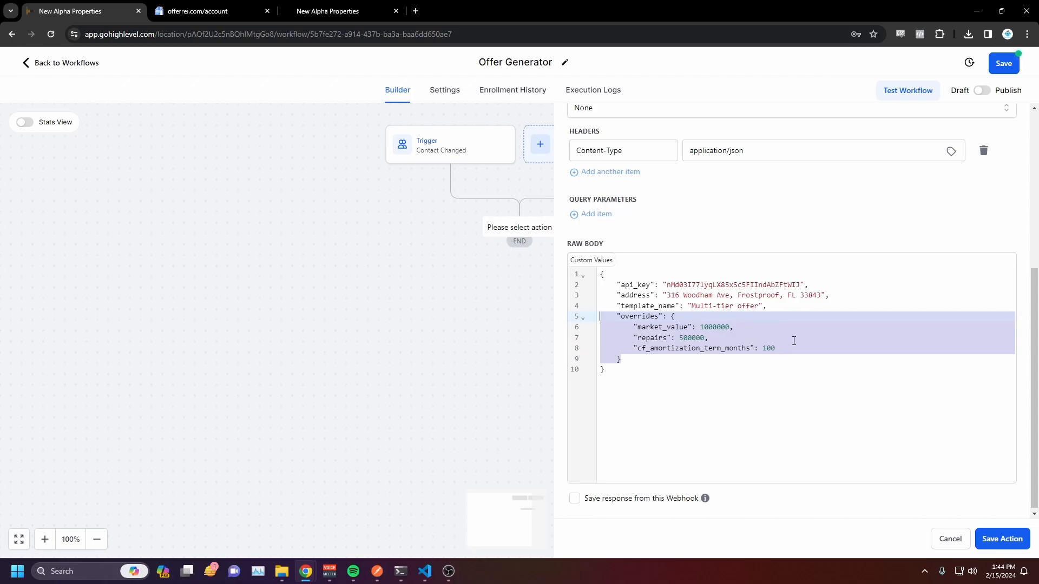
{"action": "key", "text": "BackSpace"}
{"action": "key", "text": "BackSpace"}
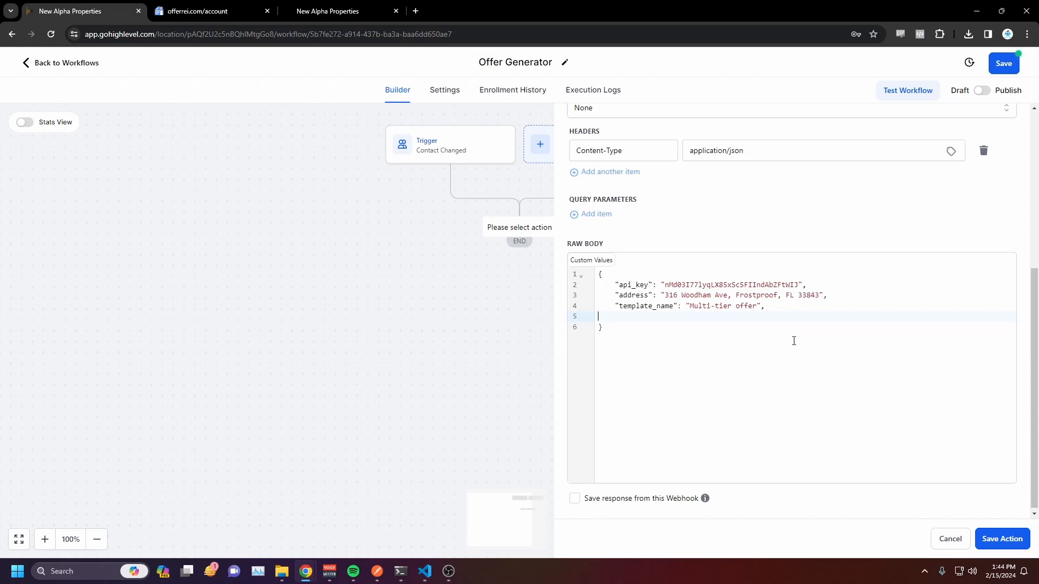
{"action": "key", "text": "BackSpace"}
{"action": "double_click", "coordinate": [673, 285]}
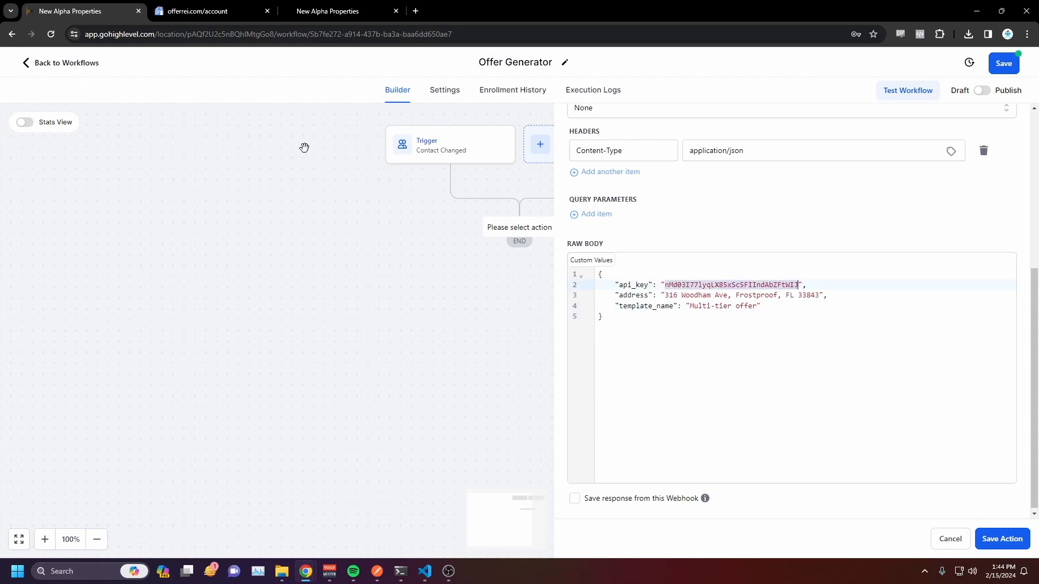
- Generate a new API key in OfferREI's Account Developers section and copy it
{"action": "left_click", "coordinate": [209, 11]}
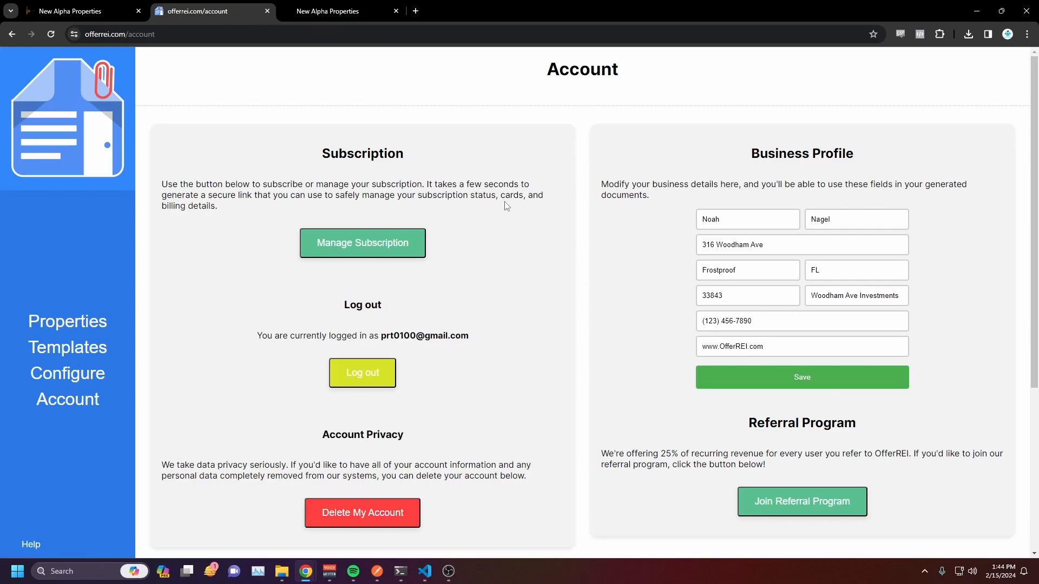
{"action": "scroll", "coordinate": [661, 201], "scroll_direction": "down", "scroll_amount": 4}
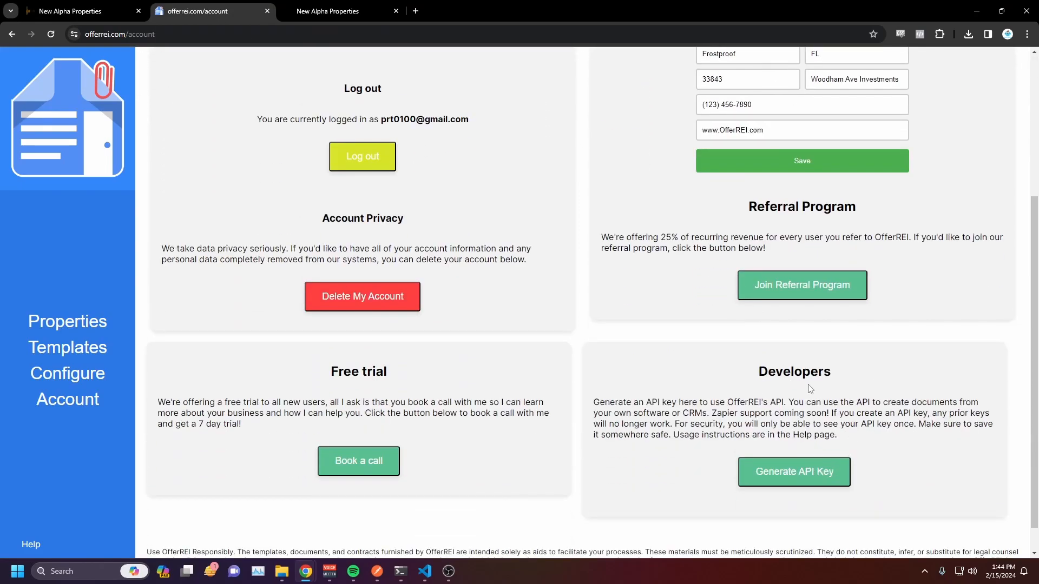
{"action": "left_click", "coordinate": [763, 476]}
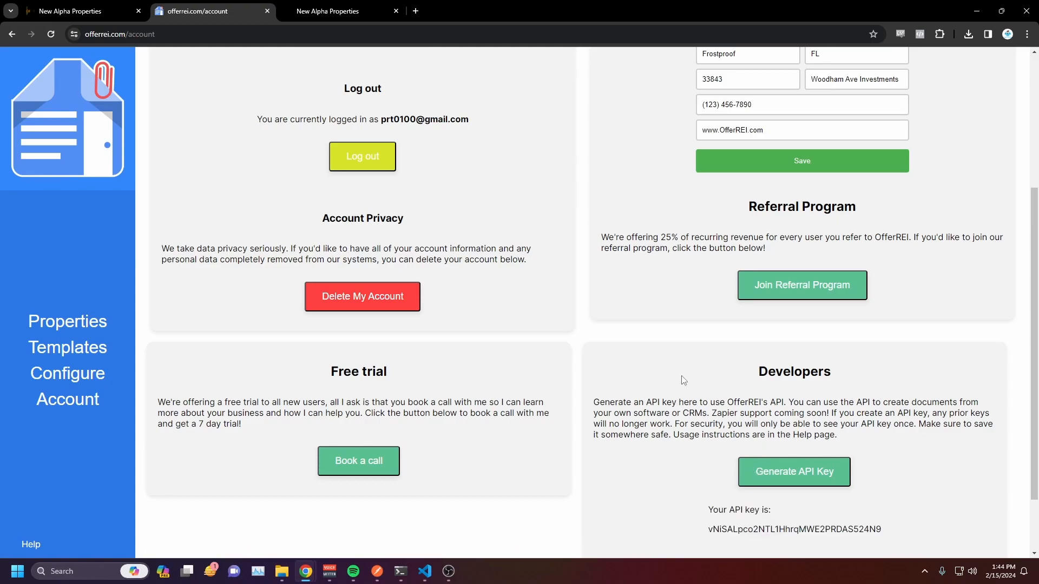
{"action": "scroll", "coordinate": [680, 383], "scroll_direction": "down", "scroll_amount": 1}
{"action": "left_click_drag", "start_coordinate": [885, 477], "coordinate": [710, 478]}
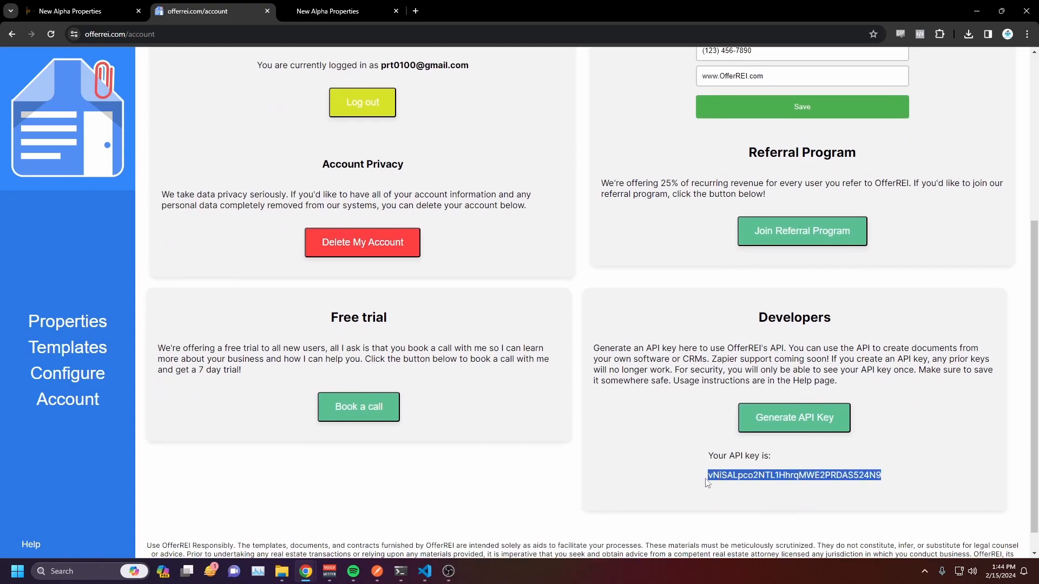
{"action": "left_click", "coordinate": [114, 10]}
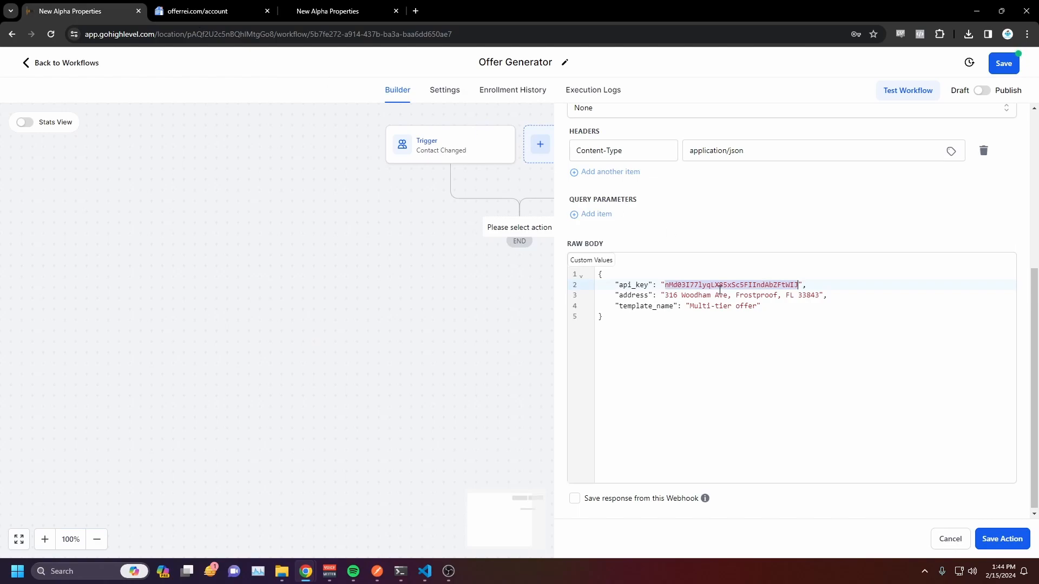
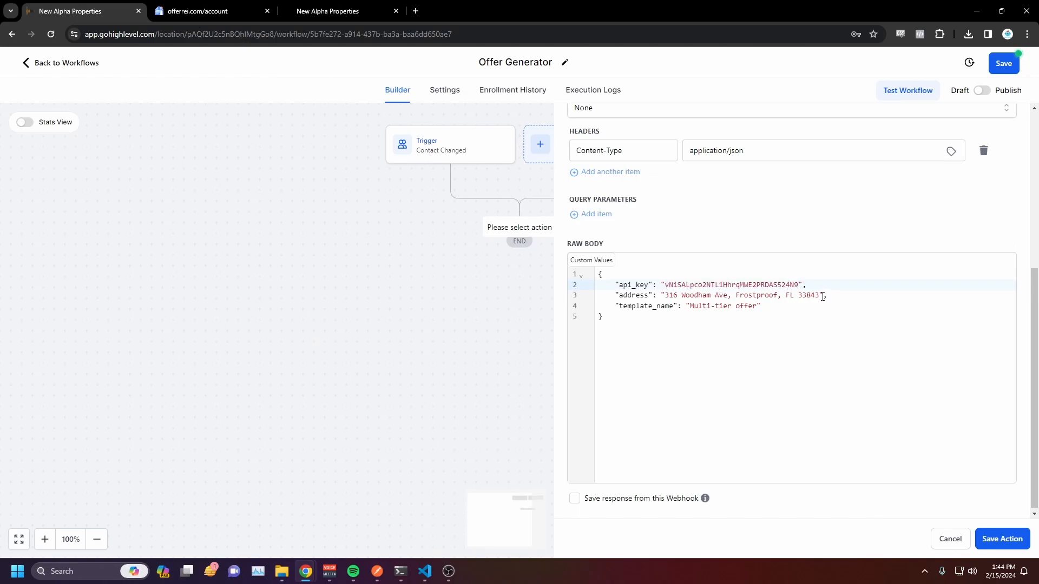
- Paste the new API key as api_key and clear the hard-coded address value
{"action": "key", "text": "shift+Left"}
{"action": "key", "text": "shift+Left"}
{"action": "key", "text": "shift+Left"}
{"action": "key", "text": "shift+Left"}
{"action": "key", "text": "shift+Left"}
{"action": "key", "text": "shift+Left"}
{"action": "key", "text": "shift+Left"}
{"action": "key", "text": "shift+Left"}
{"action": "key", "text": "shift+Left"}
{"action": "key", "text": "shift+Left"}
{"action": "key", "text": "shift+Left"}
{"action": "key", "text": "shift+Left"}
{"action": "key", "text": "shift+Left"}
{"action": "key", "text": "shift+Left"}
{"action": "key", "text": "shift+Left"}
{"action": "key", "text": "shift+Left"}
{"action": "key", "text": "shift+Left"}
{"action": "key", "text": "shift+Left"}
{"action": "key", "text": "shift+Left"}
{"action": "key", "text": "shift+Left"}
{"action": "key", "text": "shift+Left"}
{"action": "key", "text": "shift+Left"}
{"action": "key", "text": "shift+Left"}
{"action": "key", "text": "shift+Left"}
{"action": "key", "text": "shift+Left"}
{"action": "key", "text": "shift+Left"}
{"action": "key", "text": "shift+Left"}
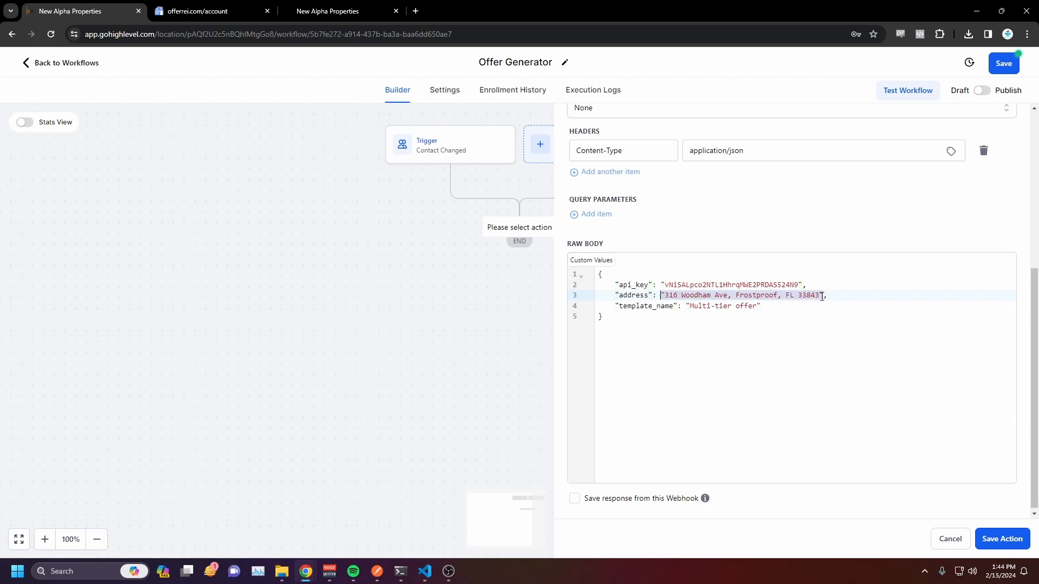
{"action": "key", "text": "BackSpace"}
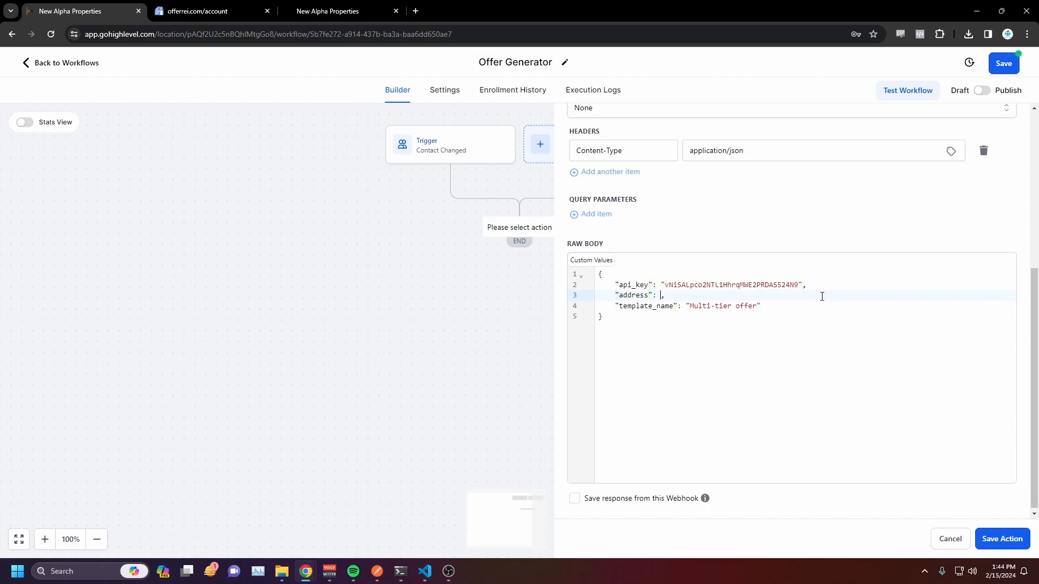
- Insert the {{contact.full_address}} custom value as the address
{"action": "left_click", "coordinate": [592, 262]}
{"action": "left_click", "coordinate": [595, 295]}
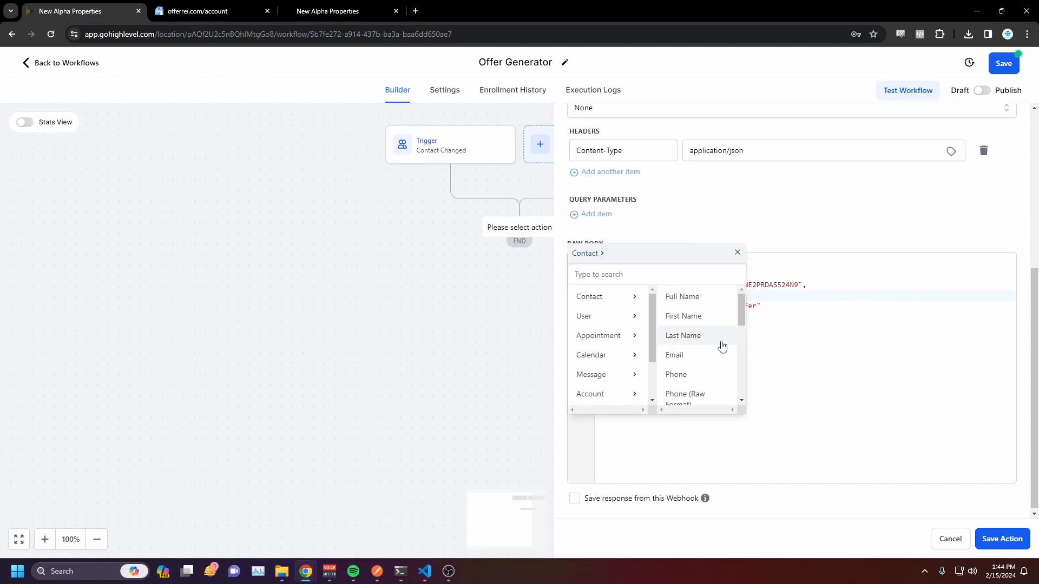
{"action": "scroll", "coordinate": [712, 373], "scroll_direction": "down", "scroll_amount": 3}
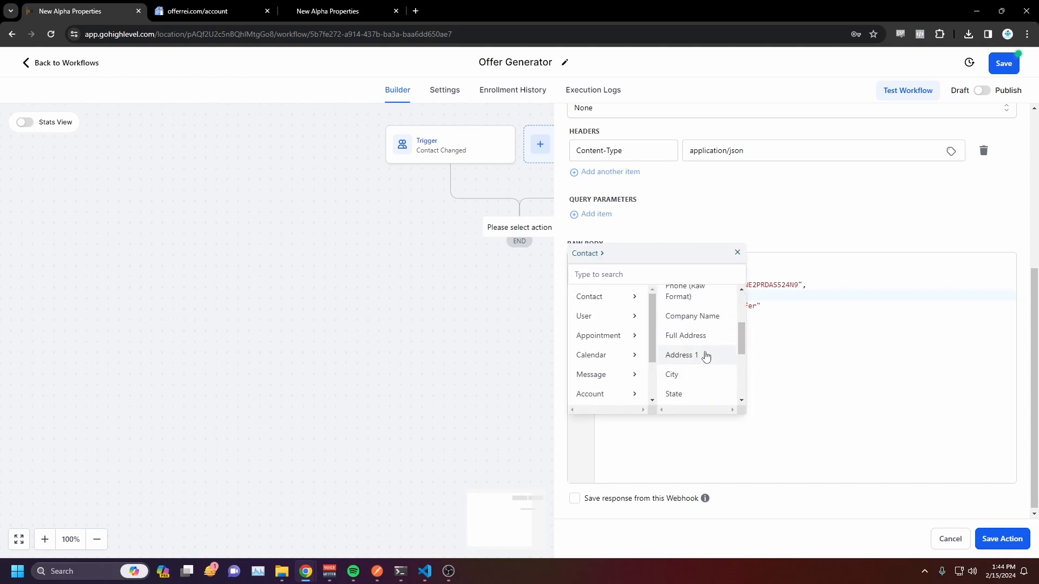
{"action": "left_click", "coordinate": [685, 336]}
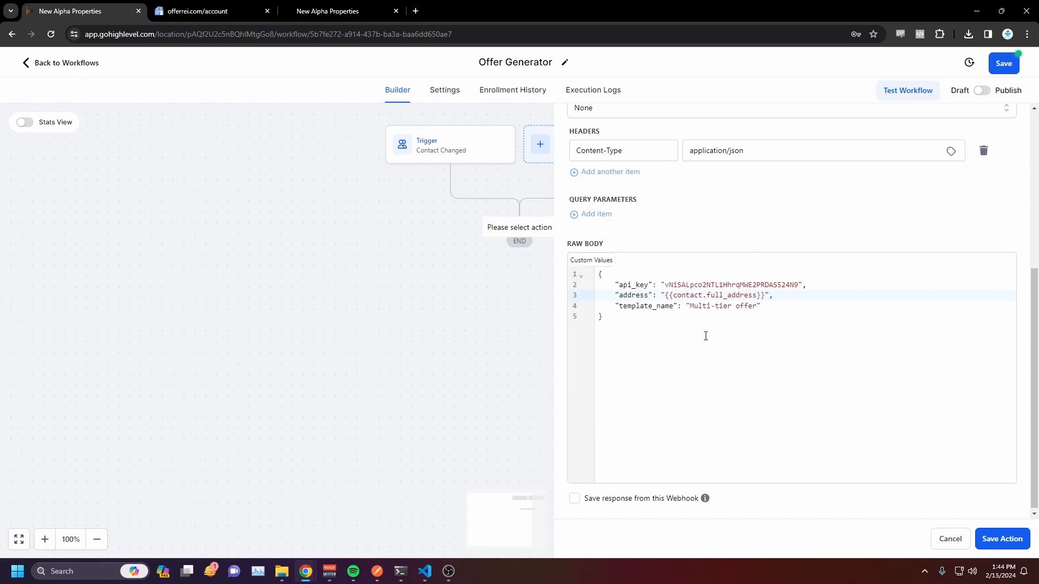
{"action": "left_click_drag", "start_coordinate": [758, 306], "coordinate": [694, 307]}
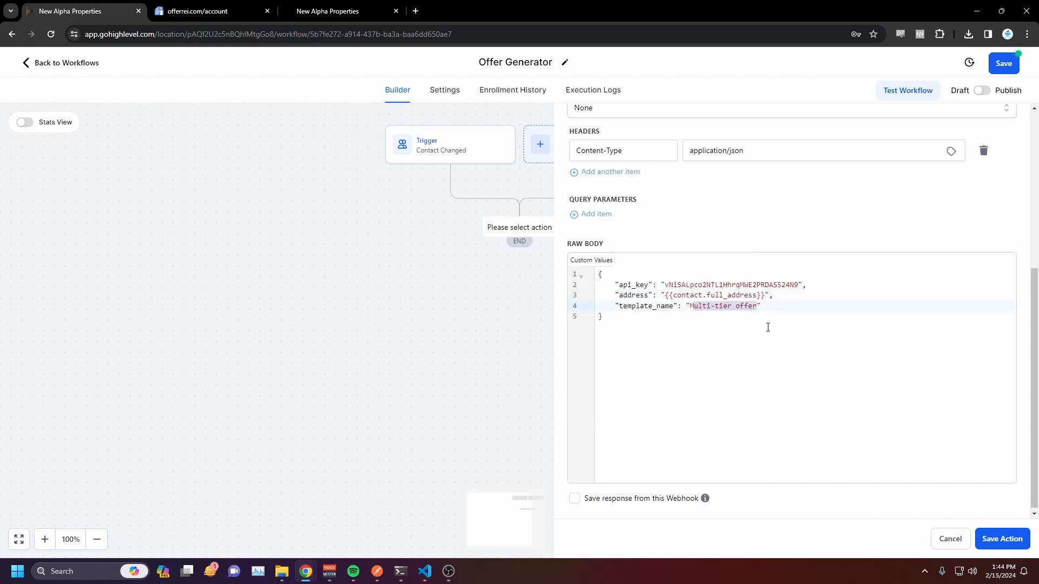
{"action": "left_click", "coordinate": [771, 307]}
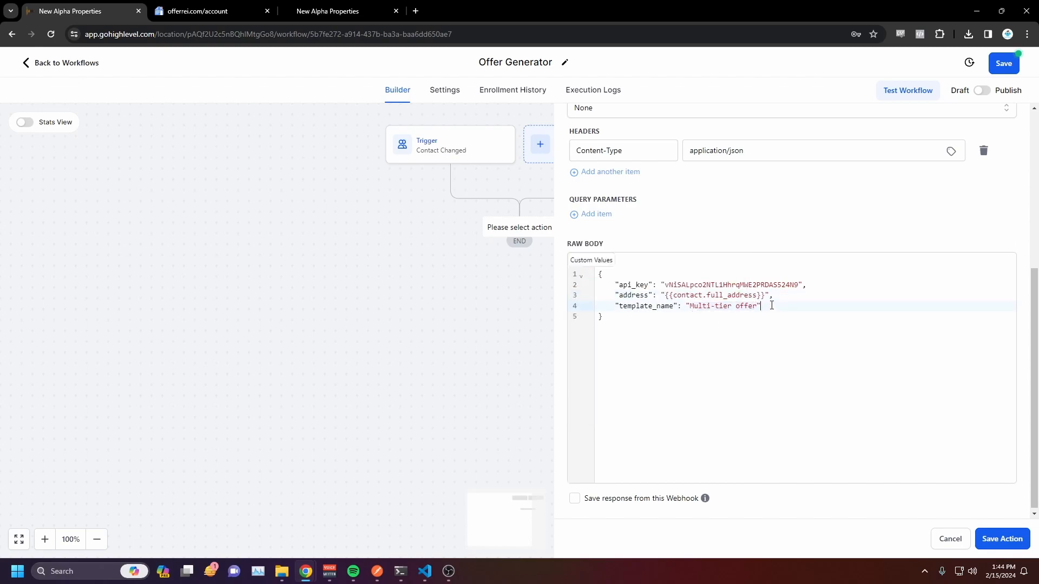
- Copy 'Owner Finance Offer with Balloon' from OfferREI templates over the 'Multi-tier offer' template_name
{"action": "left_click", "coordinate": [216, 7]}
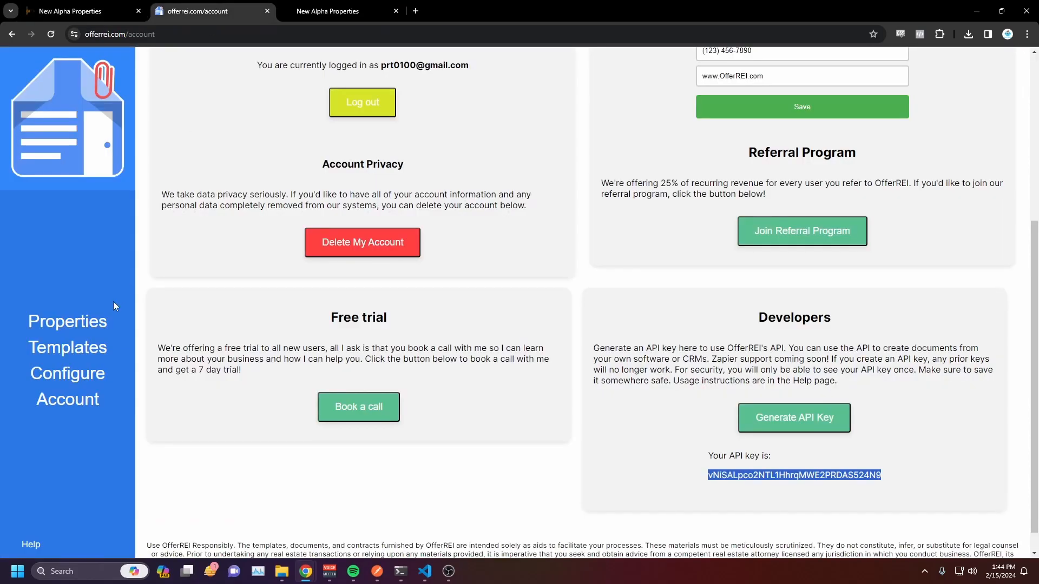
{"action": "left_click", "coordinate": [76, 355]}
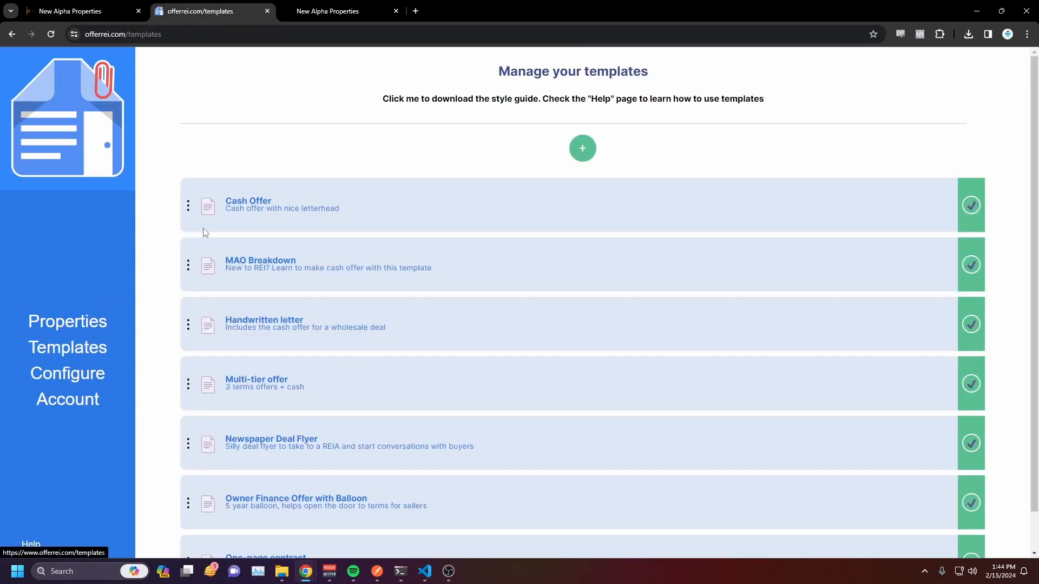
{"action": "scroll", "coordinate": [232, 206], "scroll_direction": "down", "scroll_amount": 1}
{"action": "left_click_drag", "start_coordinate": [315, 274], "coordinate": [220, 279]}
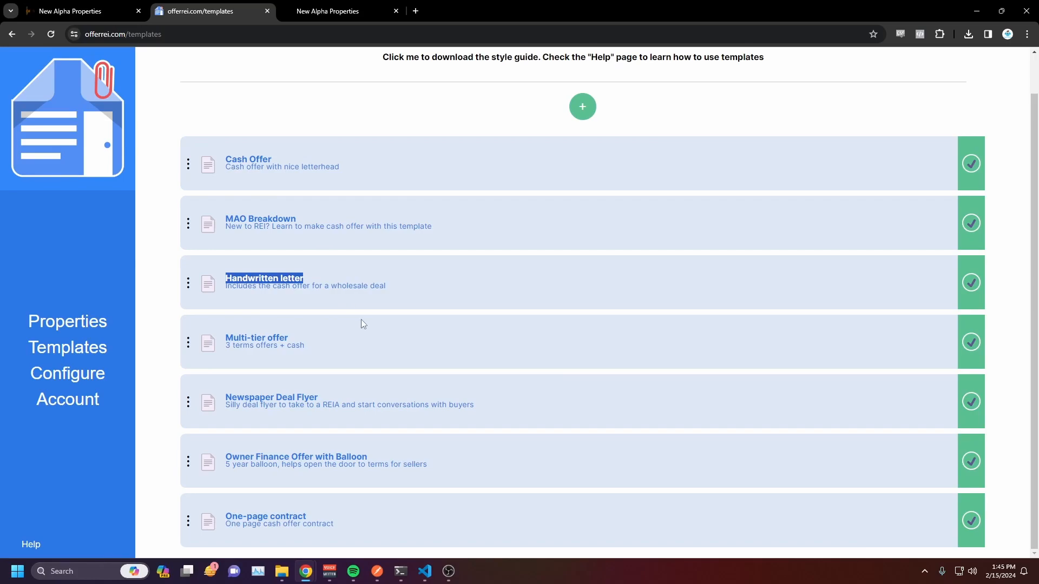
{"action": "left_click_drag", "start_coordinate": [380, 461], "coordinate": [227, 457]}
{"action": "key", "text": "ctrl+c"}
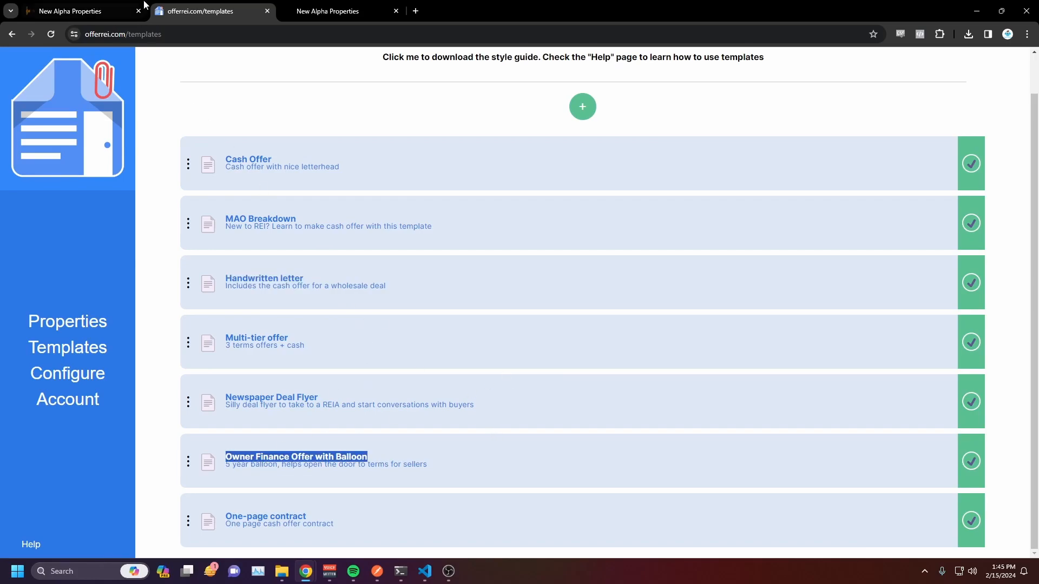
{"action": "left_click", "coordinate": [141, 6]}
{"action": "left_click_drag", "start_coordinate": [760, 306], "coordinate": [693, 304]}
{"action": "key", "text": "ctrl+v"}
- Enable 'Save response from this Webhook' and choose a contact for testing
{"action": "left_click", "coordinate": [575, 499]}
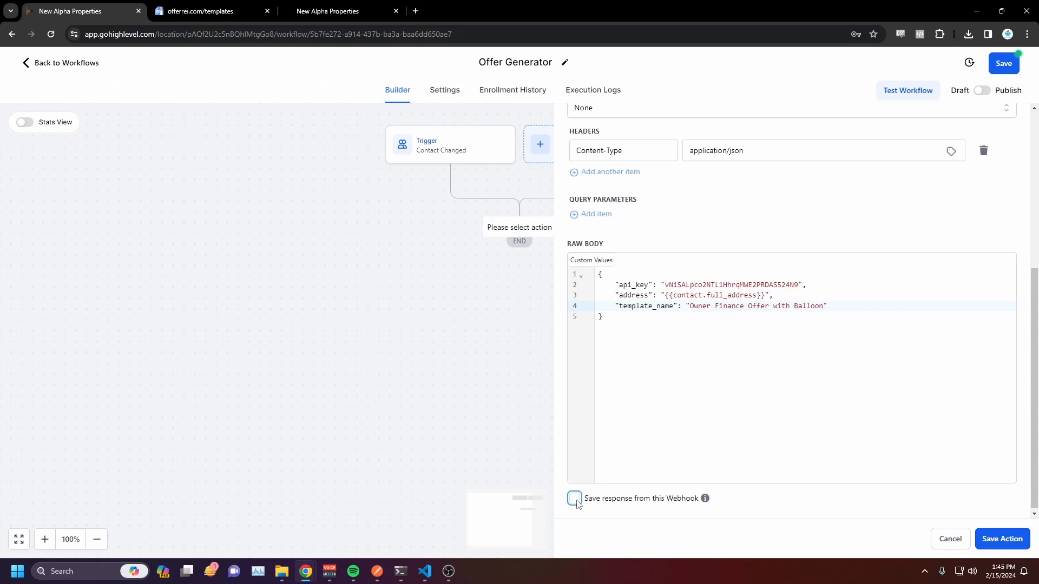
{"action": "scroll", "coordinate": [698, 368], "scroll_direction": "down", "scroll_amount": 2}
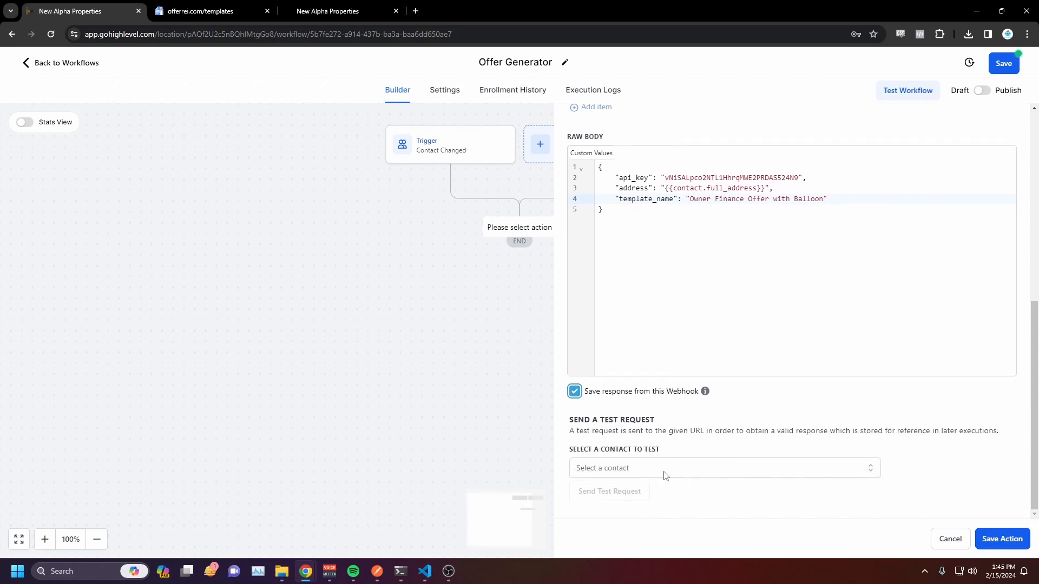
{"action": "left_click", "coordinate": [678, 469]}
{"action": "scroll", "coordinate": [739, 387], "scroll_direction": "down", "scroll_amount": 2}
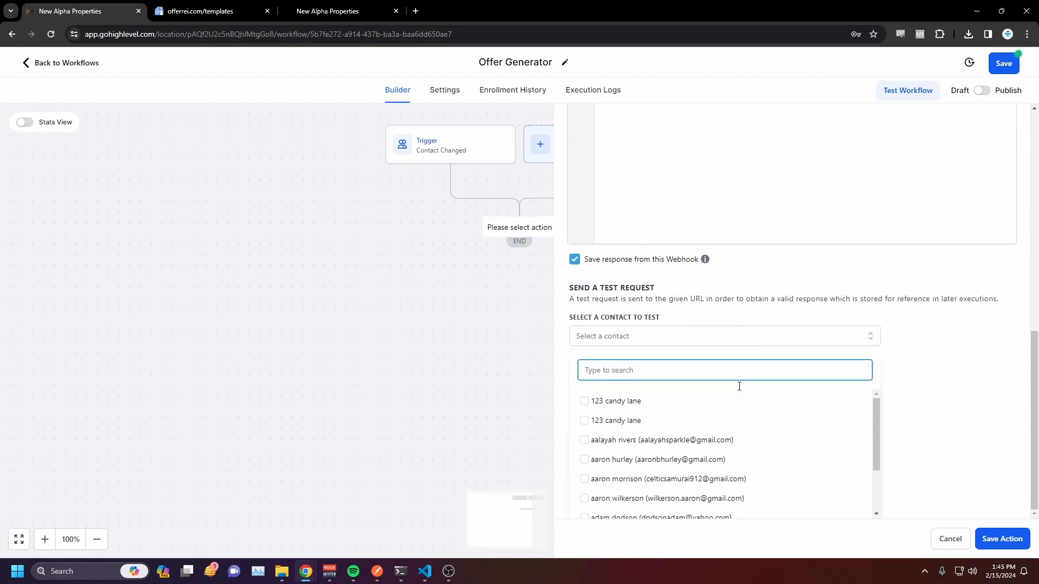
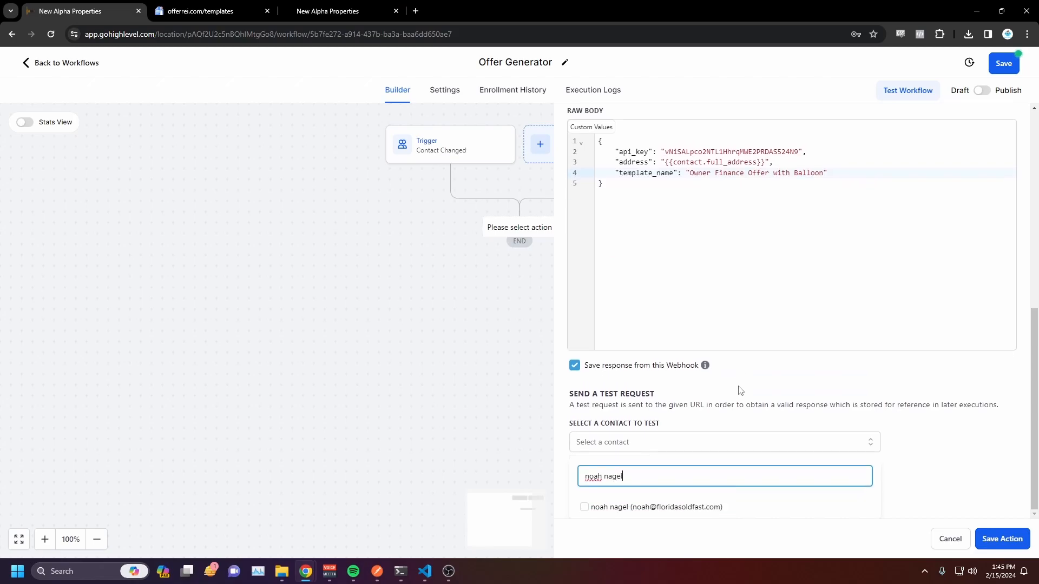
{"action": "left_click", "coordinate": [588, 508]}
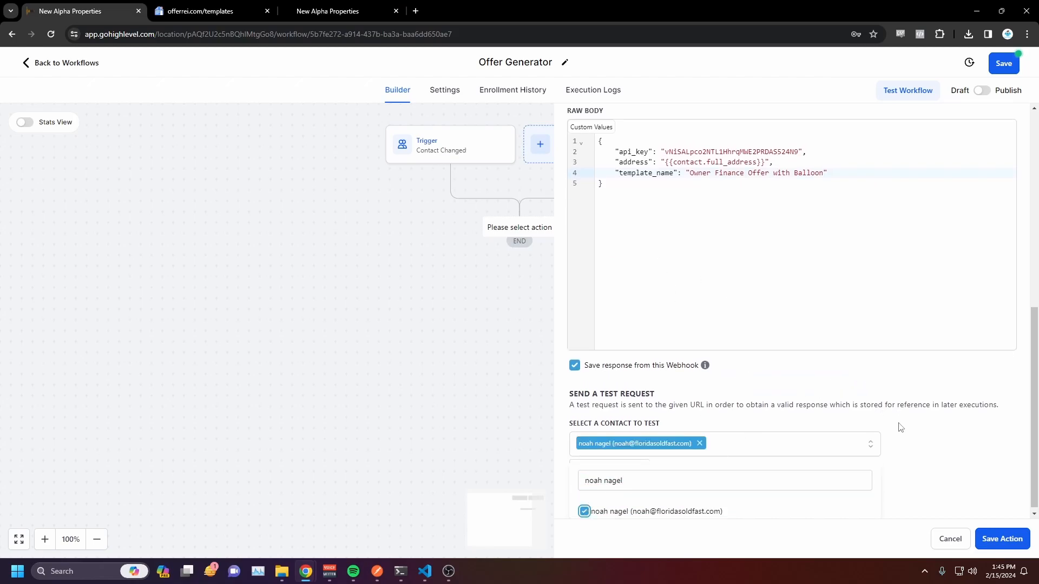
{"action": "left_click", "coordinate": [929, 455]}
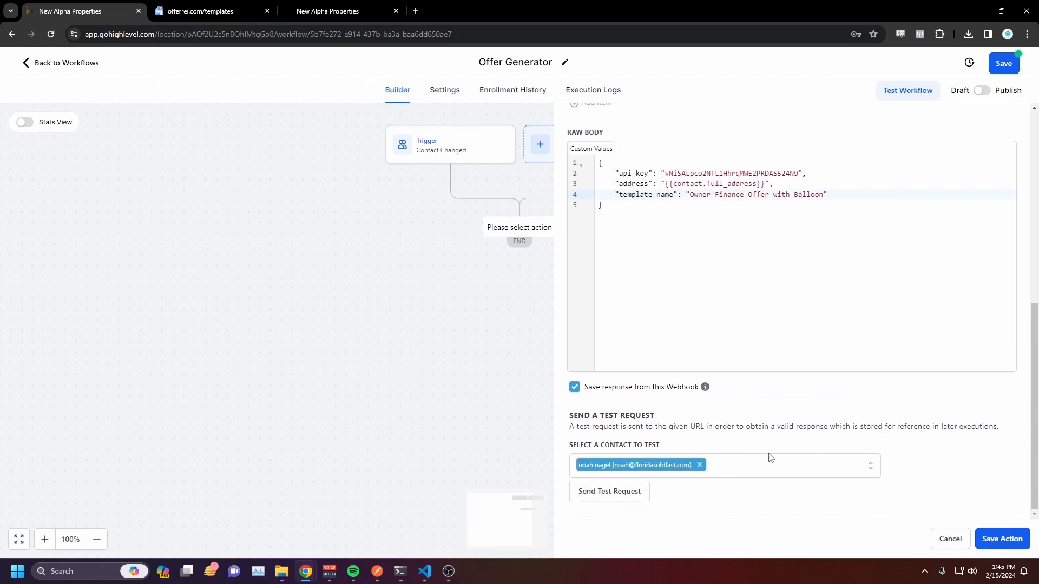
- Send the test request and review the 200 response containing uploaded_doc_url
{"action": "left_click", "coordinate": [625, 492]}
{"action": "left_click_drag", "start_coordinate": [863, 430], "coordinate": [738, 436]}
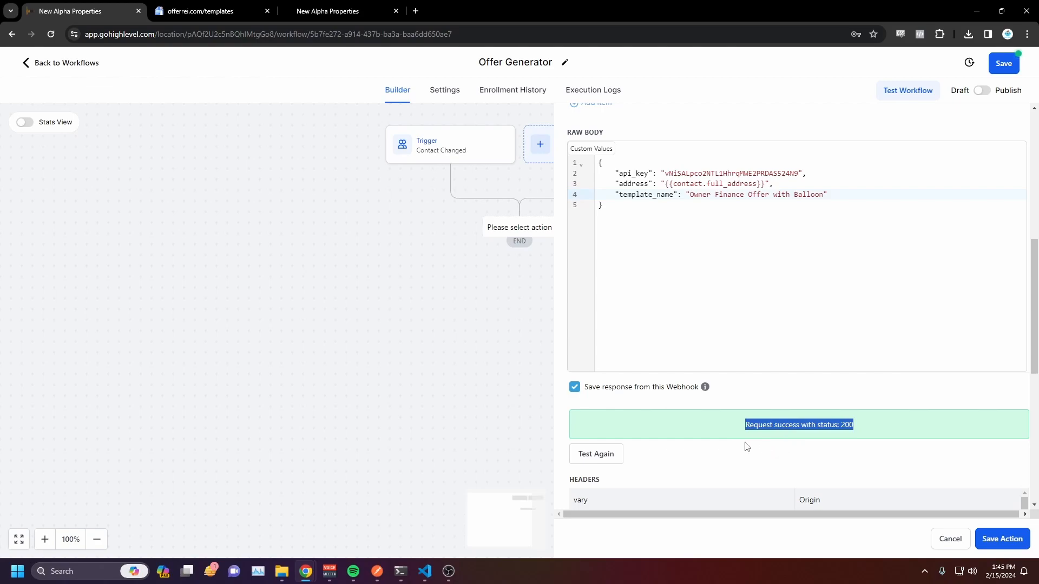
{"action": "scroll", "coordinate": [743, 447], "scroll_direction": "down", "scroll_amount": 2}
{"action": "scroll", "coordinate": [725, 325], "scroll_direction": "down", "scroll_amount": 3}
{"action": "scroll", "coordinate": [728, 281], "scroll_direction": "down", "scroll_amount": 1}
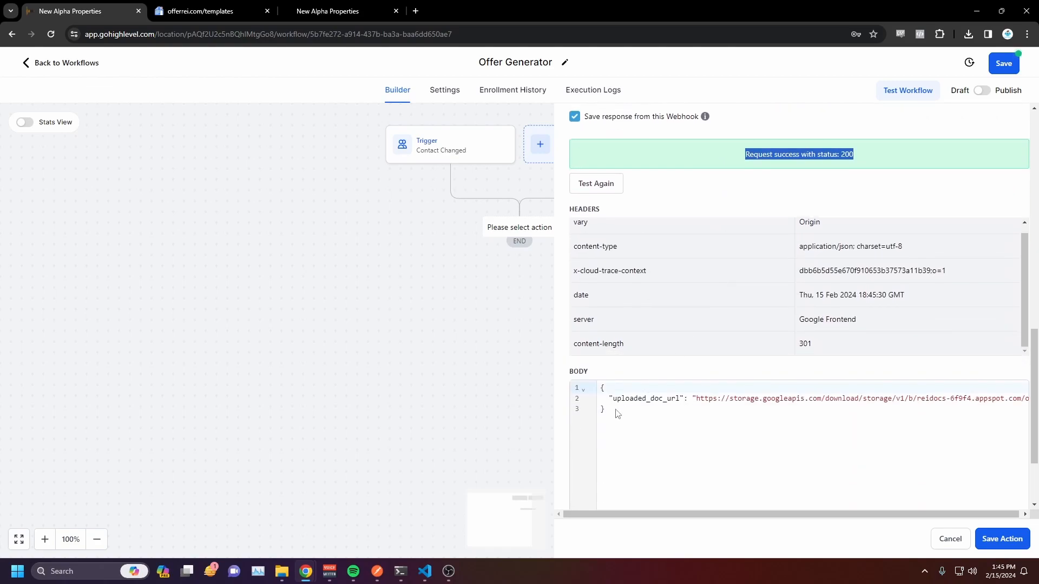
{"action": "left_click_drag", "start_coordinate": [637, 416], "coordinate": [600, 389]}
{"action": "scroll", "coordinate": [719, 429], "scroll_direction": "down", "scroll_amount": 2}
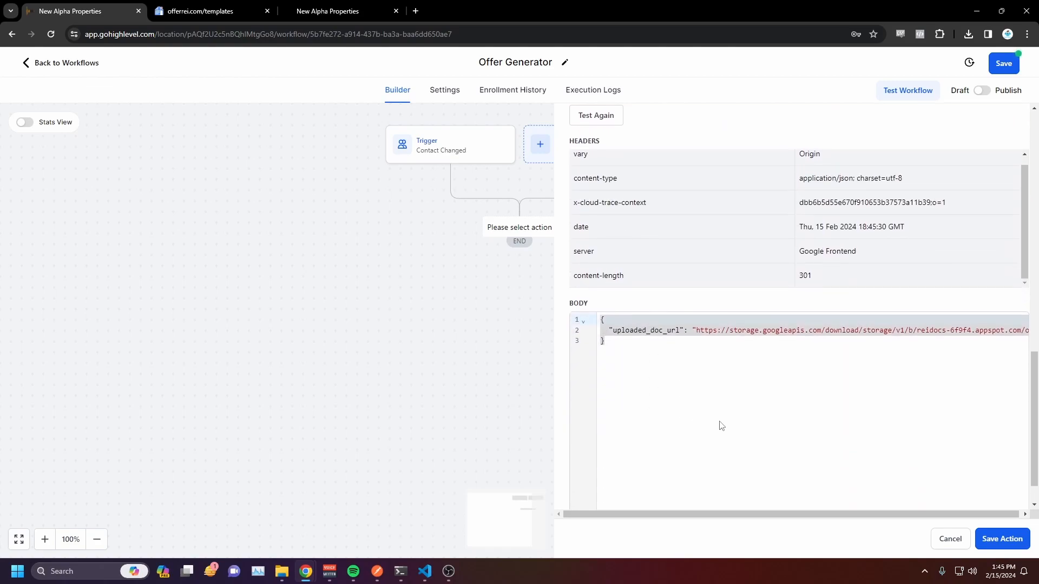
- Save the webhook step and add an Add To Notes action after it
{"action": "left_click", "coordinate": [992, 540]}
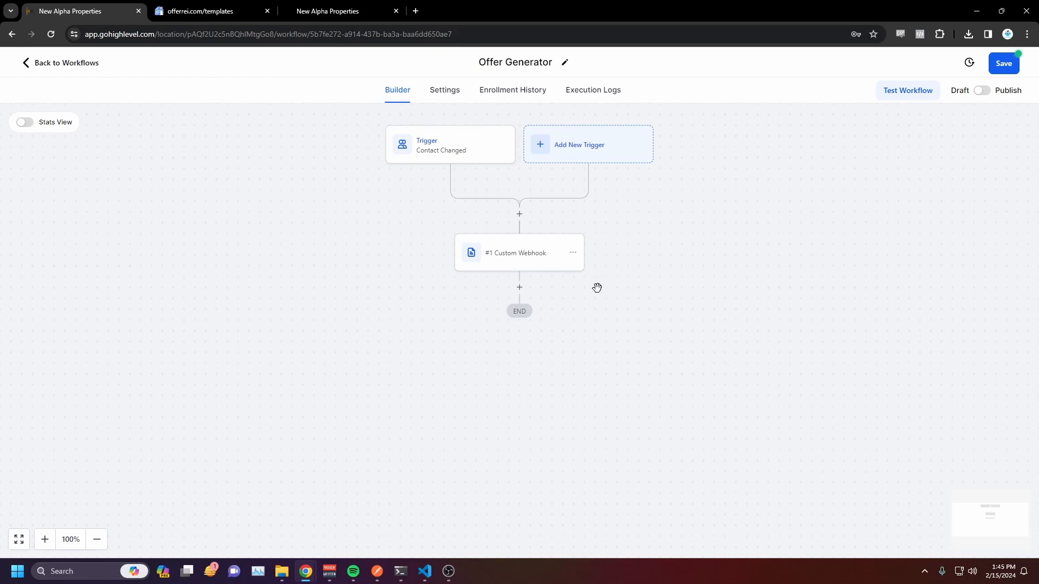
{"action": "left_click", "coordinate": [519, 288]}
{"action": "type", "text": "note"}
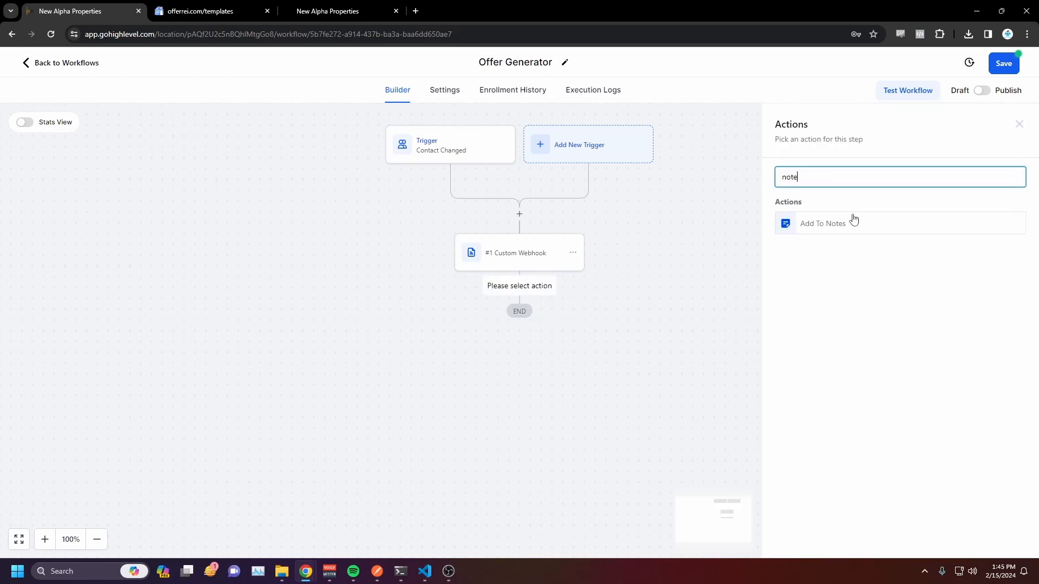
{"action": "left_click", "coordinate": [838, 227]}
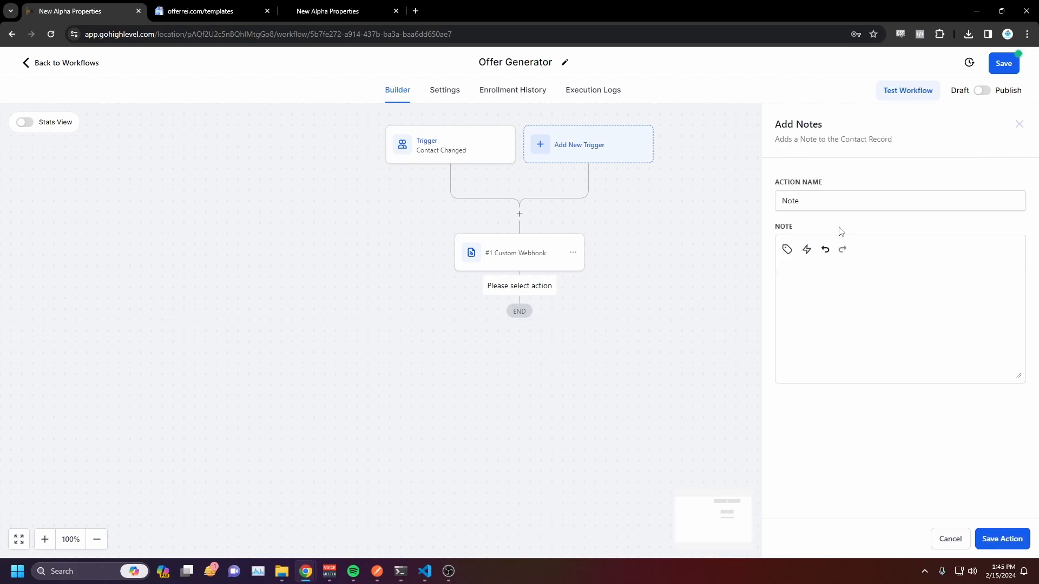
- Write the note 'Download link for generated offer:' plus the webhook response's uploaded_doc_url, and save it
{"action": "left_click", "coordinate": [863, 278]}
{"action": "left_click", "coordinate": [788, 250]}
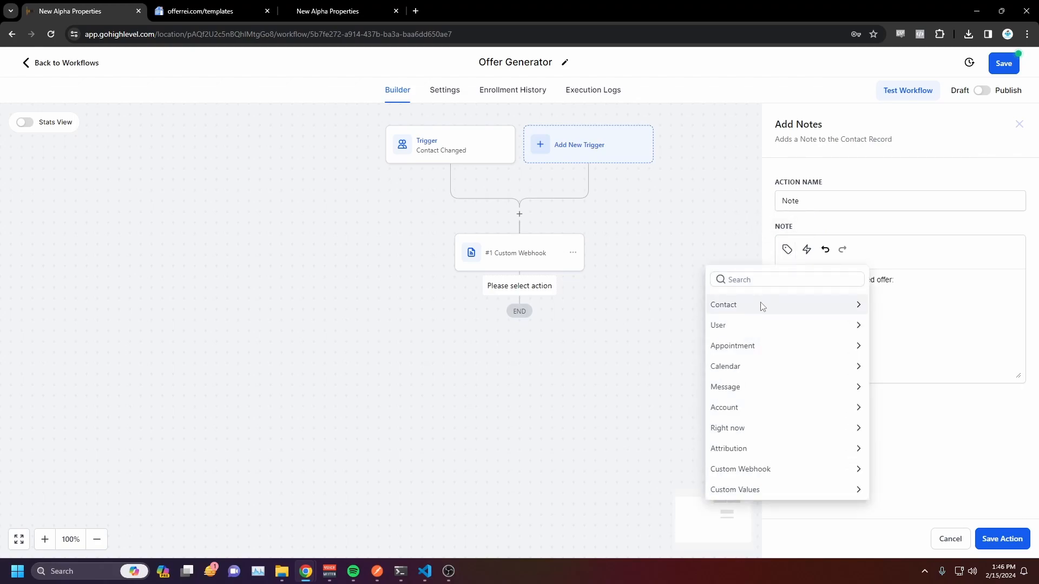
{"action": "left_click", "coordinate": [760, 469]}
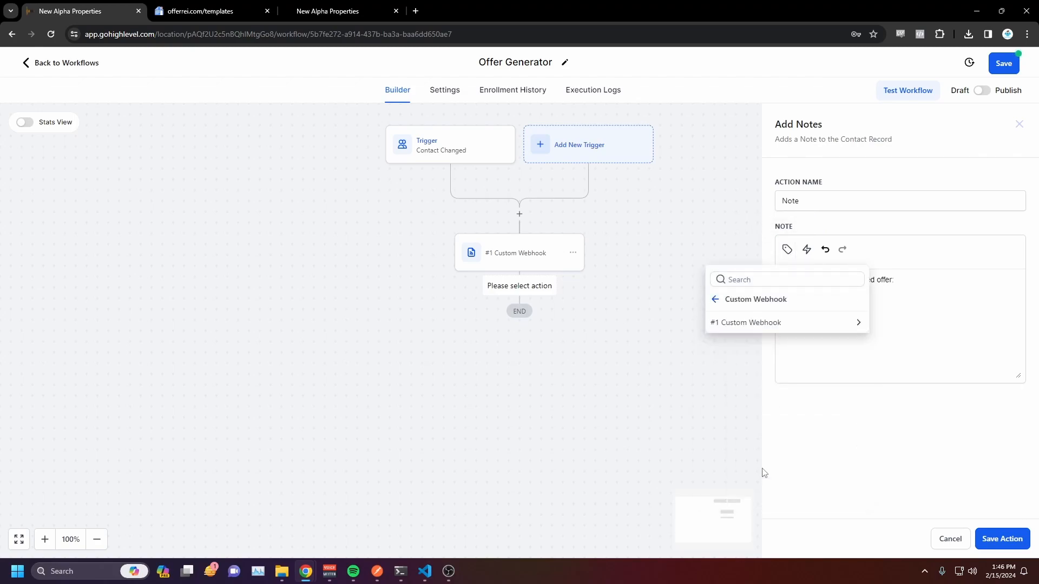
{"action": "left_click", "coordinate": [777, 324]}
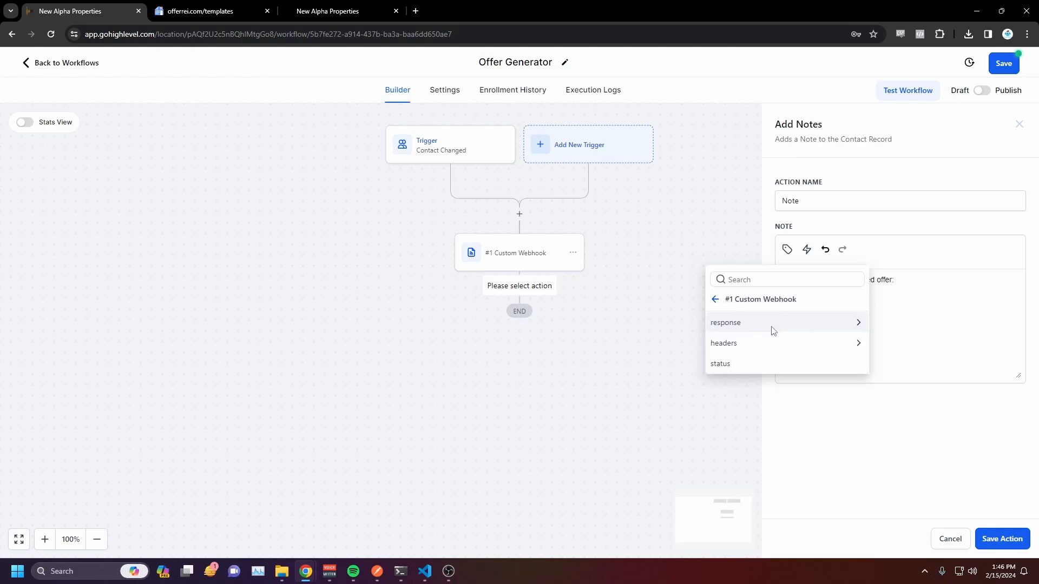
{"action": "left_click", "coordinate": [774, 324]}
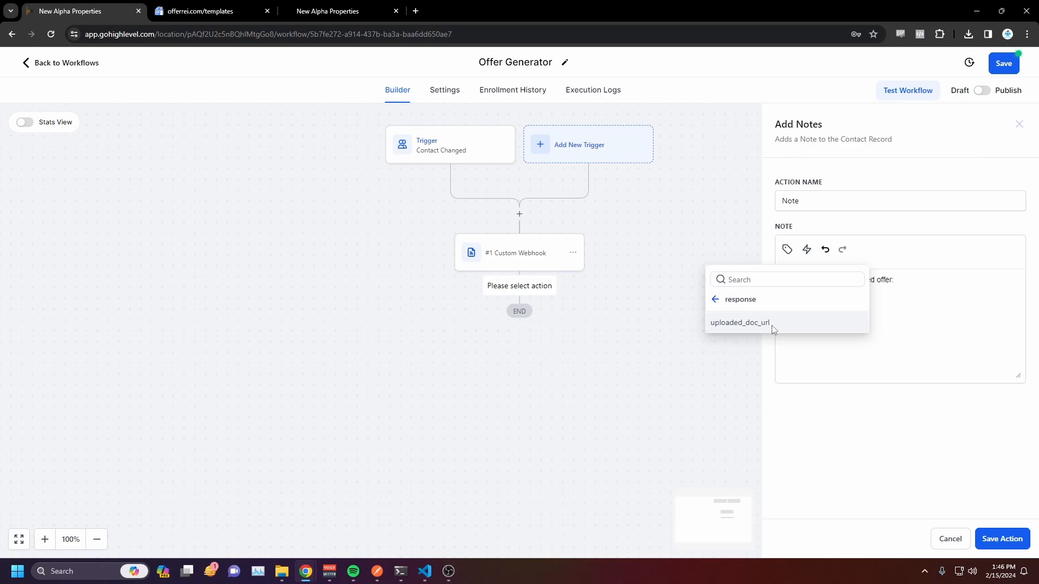
{"action": "left_click", "coordinate": [772, 326]}
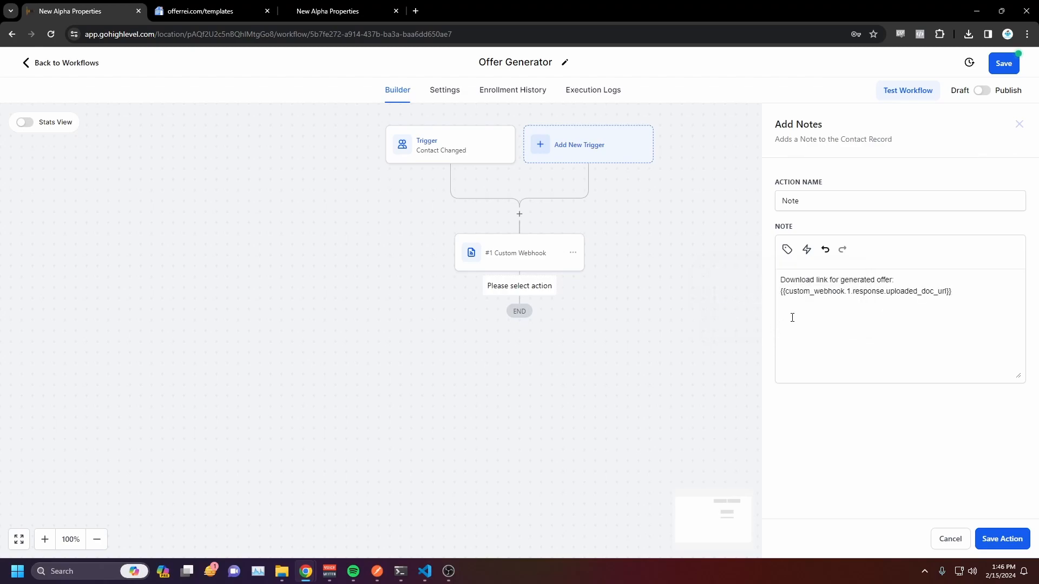
{"action": "left_click", "coordinate": [1003, 539]}
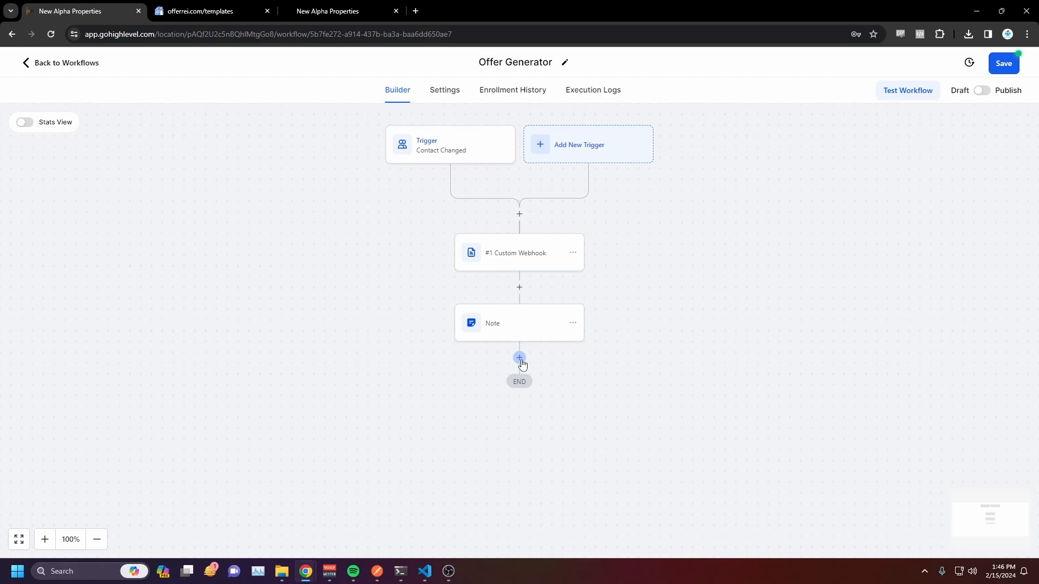
- Add an Update Contact Field step after the Note that clears the Special Actions field, and save it
{"action": "left_click", "coordinate": [519, 358]}
{"action": "type", "text": "con"}
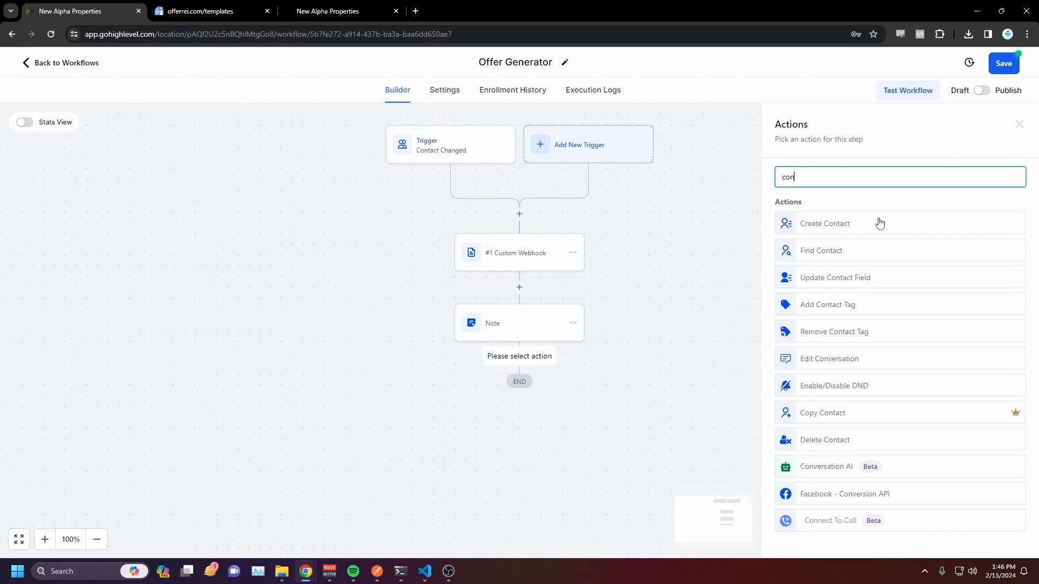
{"action": "type", "text": "tra"}
{"action": "key", "text": "BackSpace"}
{"action": "key", "text": "BackSpace"}
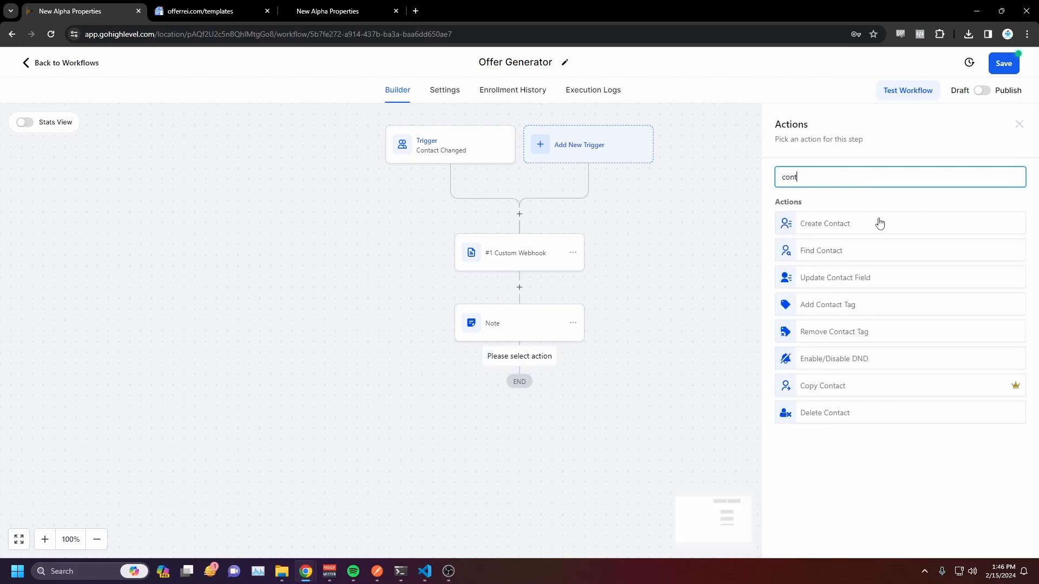
{"action": "left_click", "coordinate": [816, 281]}
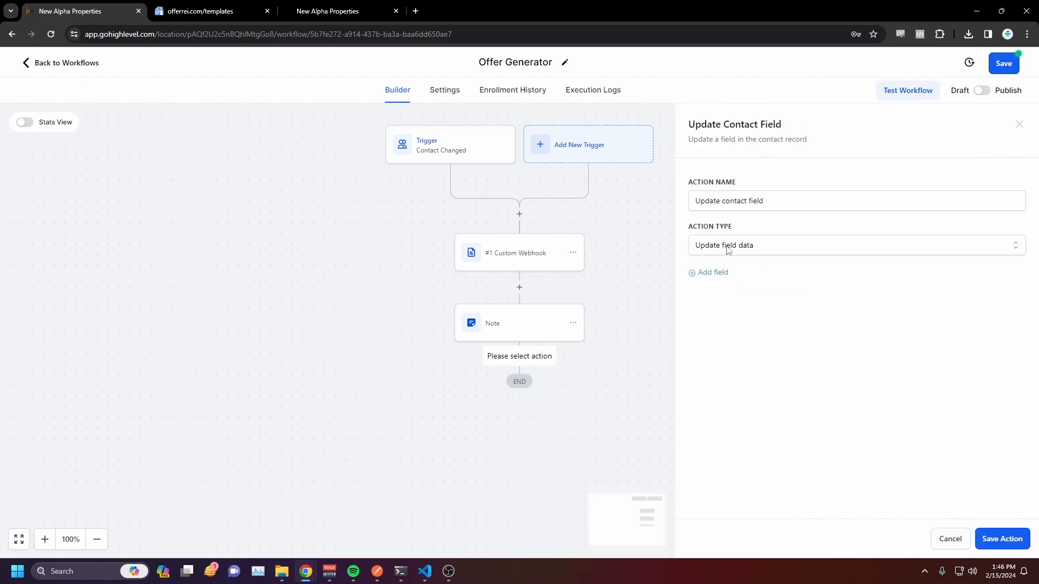
{"action": "left_click", "coordinate": [728, 246]}
{"action": "left_click", "coordinate": [718, 287]}
{"action": "left_click", "coordinate": [709, 293]}
{"action": "scroll", "coordinate": [752, 433], "scroll_direction": "down", "scroll_amount": 5}
{"action": "scroll", "coordinate": [749, 436], "scroll_direction": "up", "scroll_amount": 2}
{"action": "scroll", "coordinate": [749, 433], "scroll_direction": "down", "scroll_amount": 10}
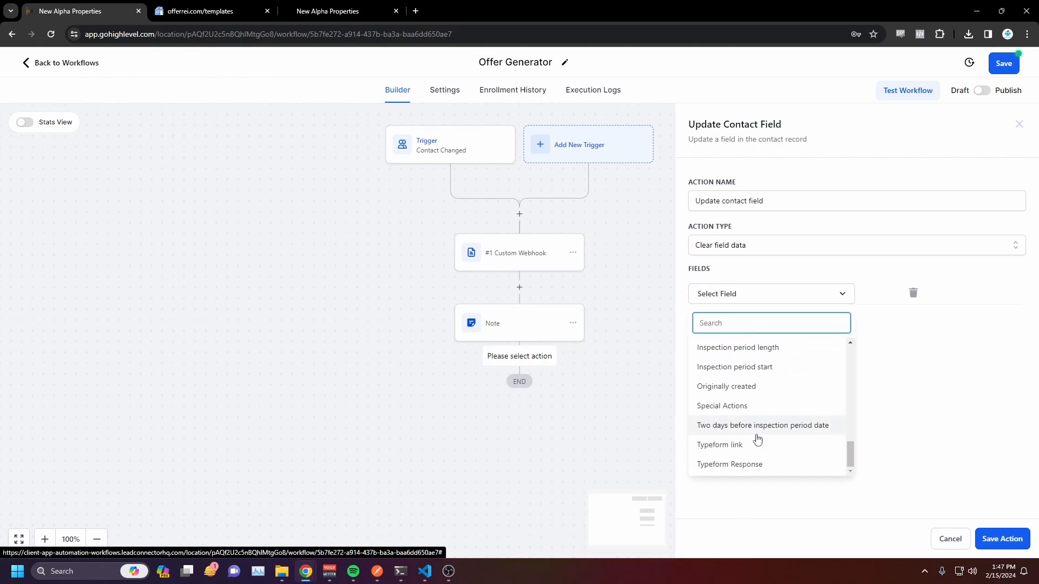
{"action": "left_click", "coordinate": [756, 411]}
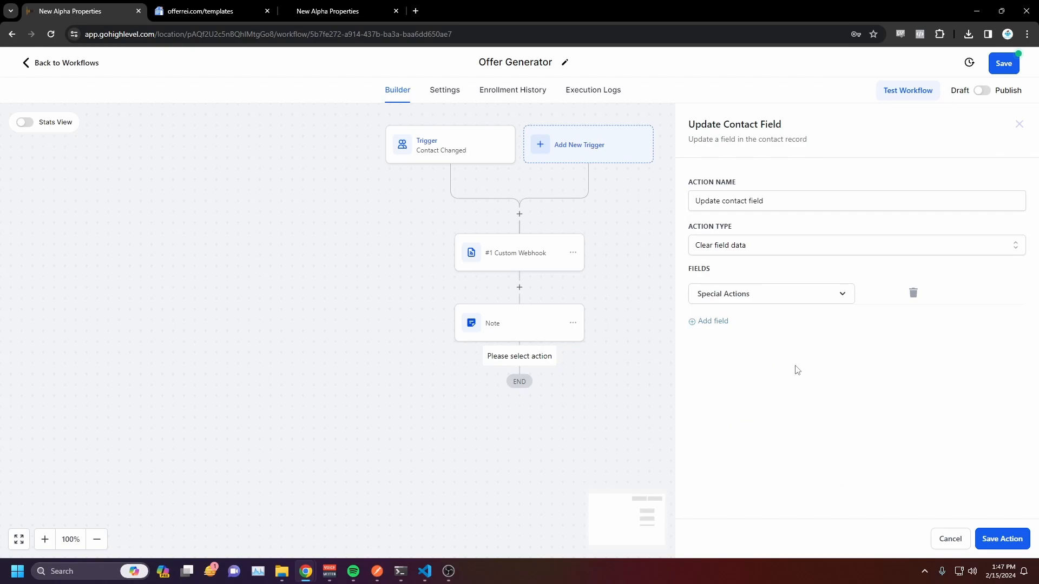
{"action": "left_click", "coordinate": [992, 538]}
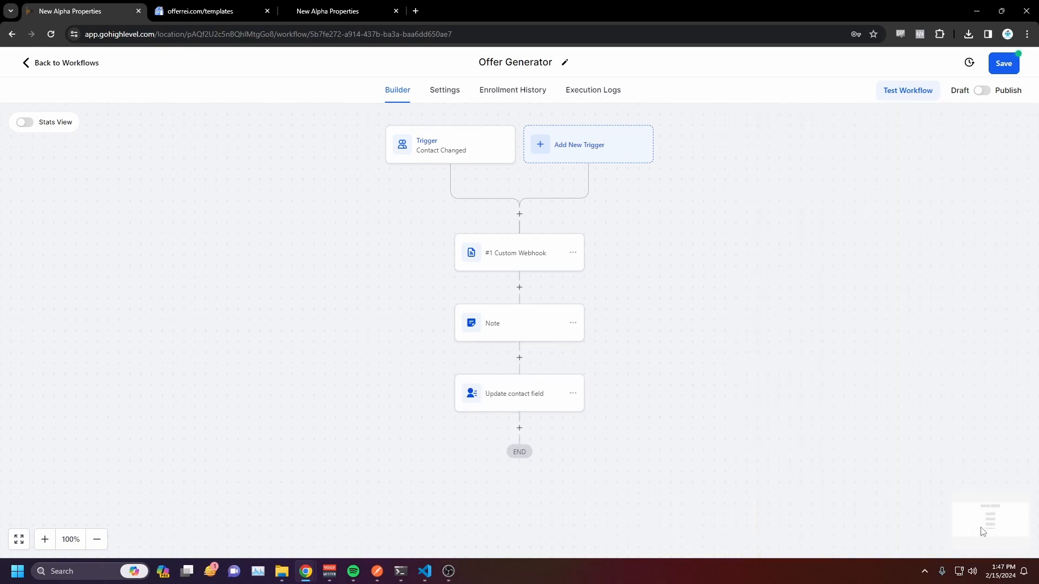
- Enable Allow re-entry, publish and save the workflow, then return to the workflow list
{"action": "left_click", "coordinate": [441, 92]}
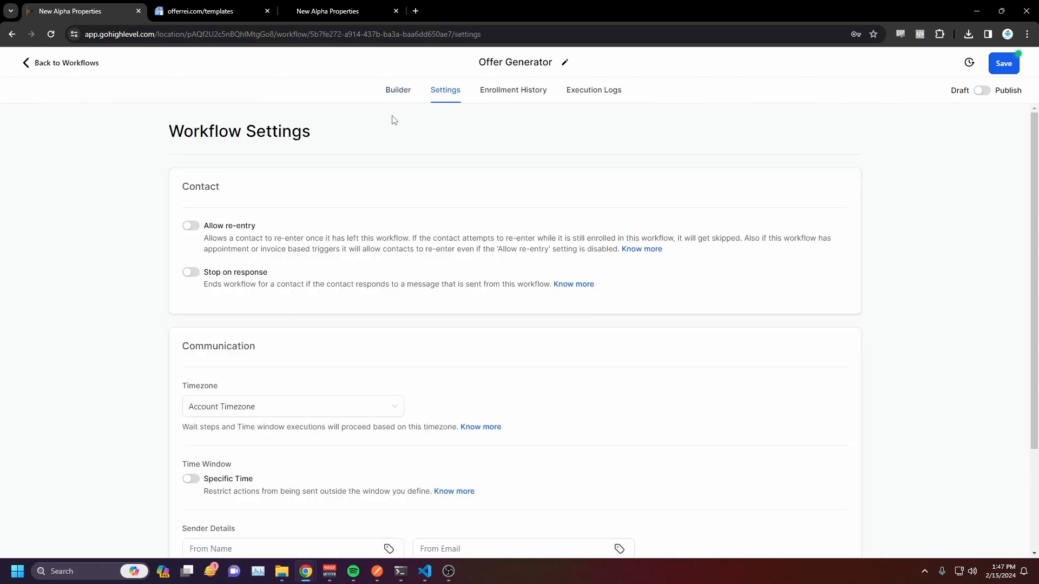
{"action": "left_click", "coordinate": [189, 227]}
{"action": "left_click", "coordinate": [983, 94]}
{"action": "left_click", "coordinate": [1003, 65]}
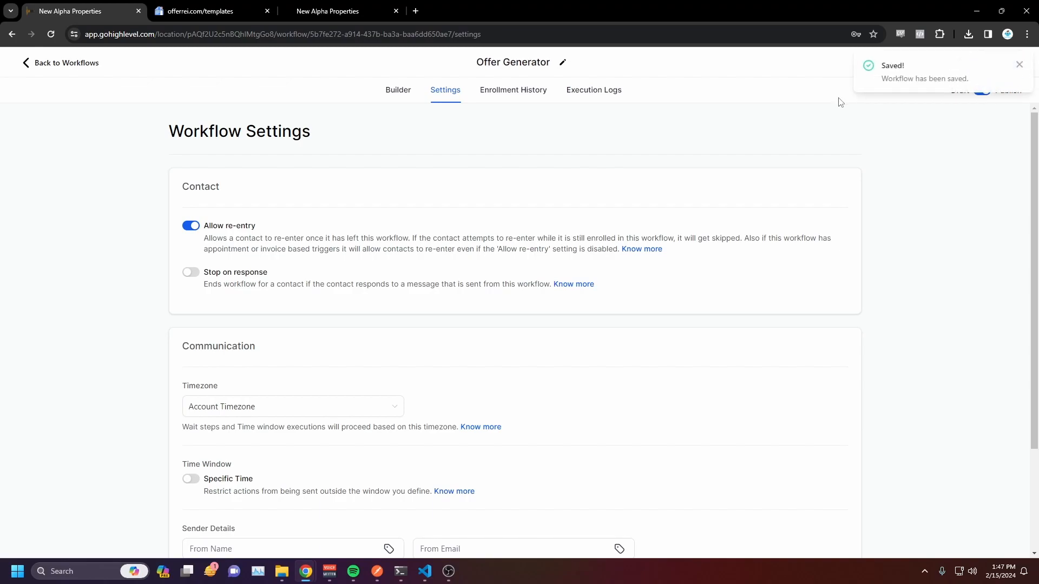
{"action": "left_click", "coordinate": [1019, 67]}
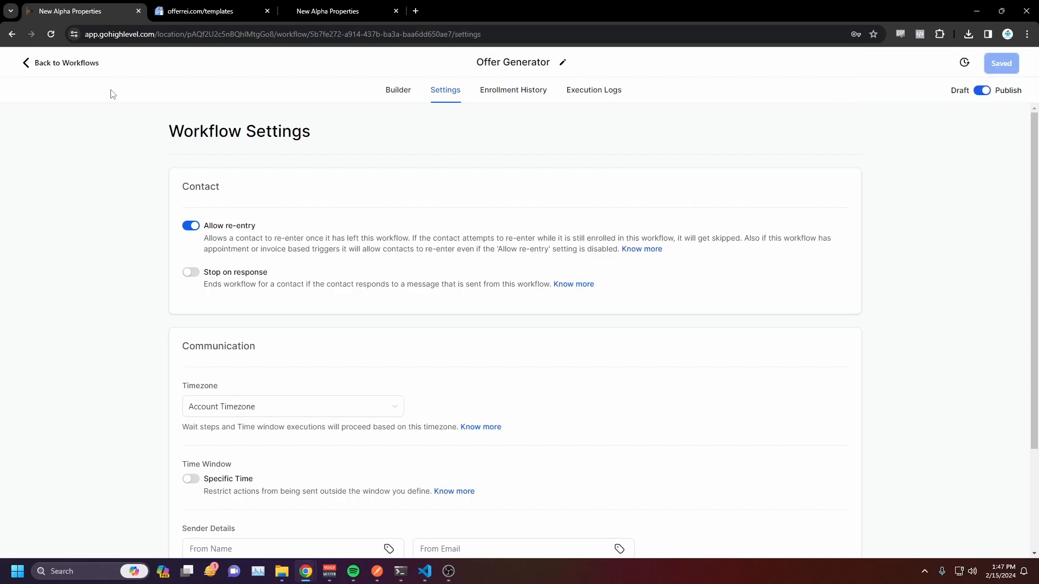
{"action": "left_click", "coordinate": [64, 63]}
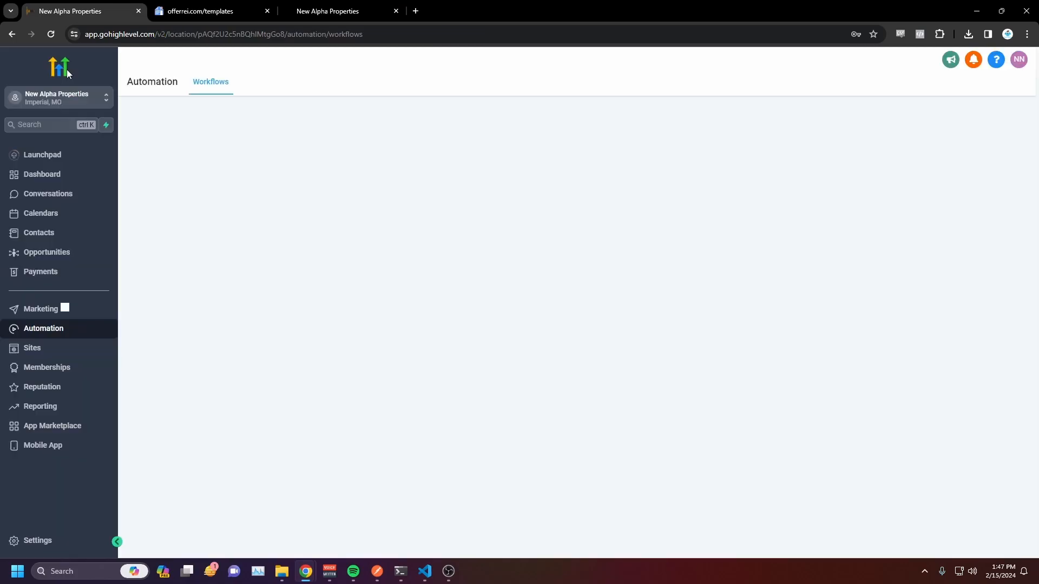
- Search the contacts list for the test contact by name and open their record
{"action": "left_click", "coordinate": [54, 238]}
{"action": "left_click", "coordinate": [853, 153]}
{"action": "type", "text": "Noah"}
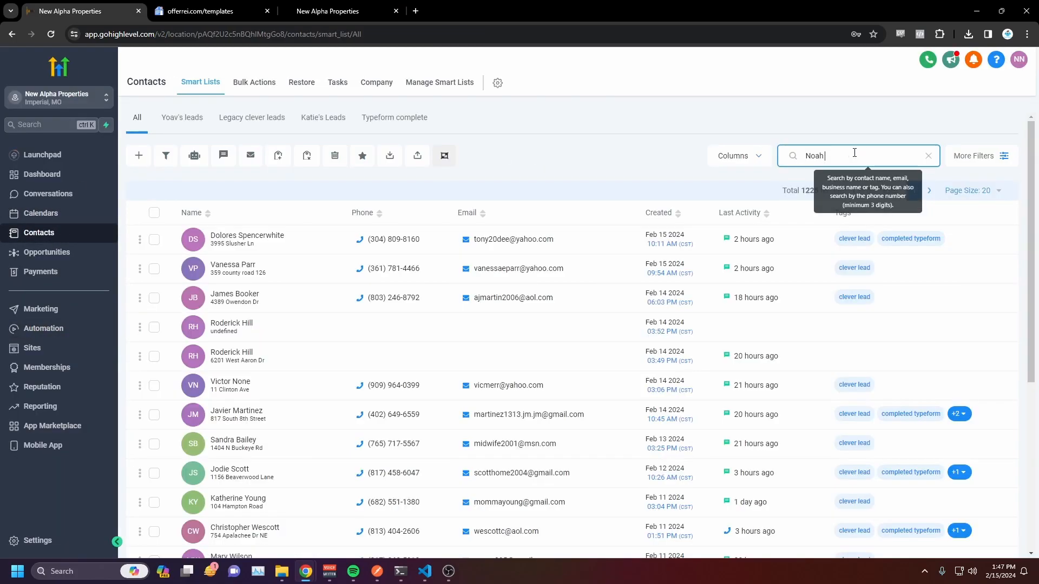
{"action": "type", "text": " na"}
{"action": "left_click", "coordinate": [274, 223]}
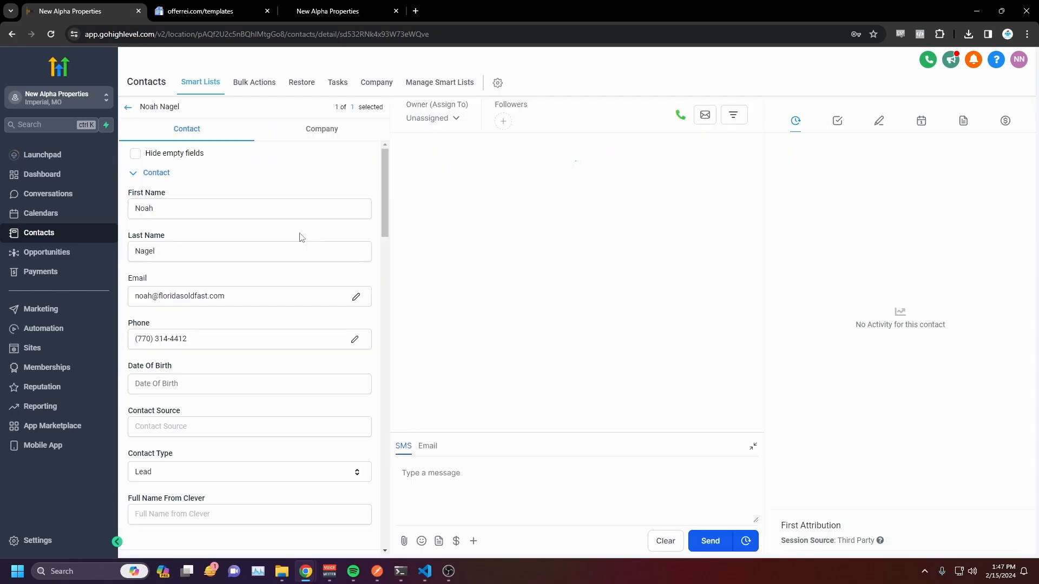
- Set the contact's Special Actions to 'Generate offer with OfferREI' and save
{"action": "scroll", "coordinate": [270, 210], "scroll_direction": "down", "scroll_amount": 15}
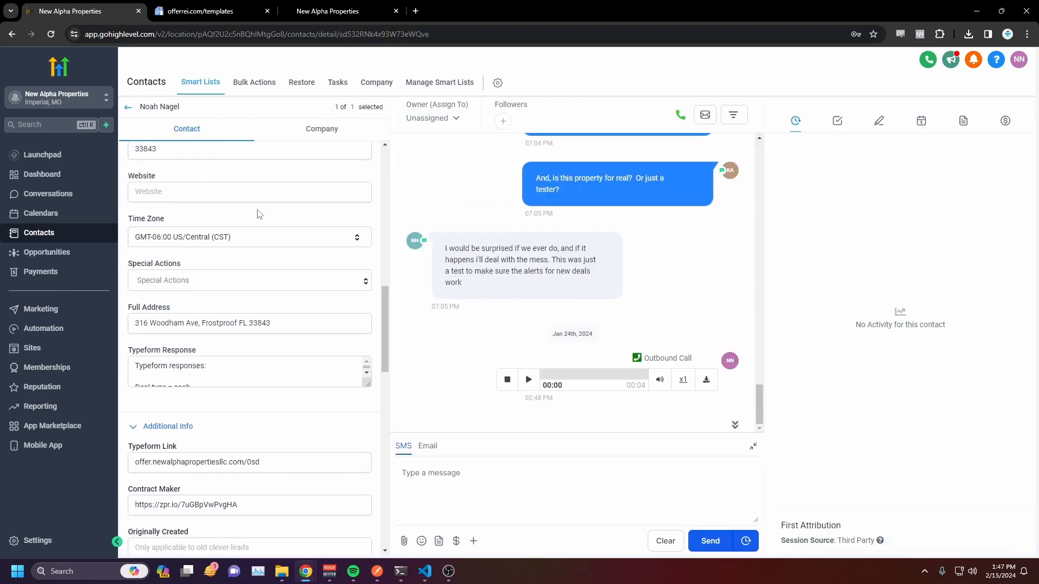
{"action": "scroll", "coordinate": [221, 305], "scroll_direction": "down", "scroll_amount": 4}
{"action": "scroll", "coordinate": [221, 305], "scroll_direction": "up", "scroll_amount": 7}
{"action": "left_click", "coordinate": [220, 298]}
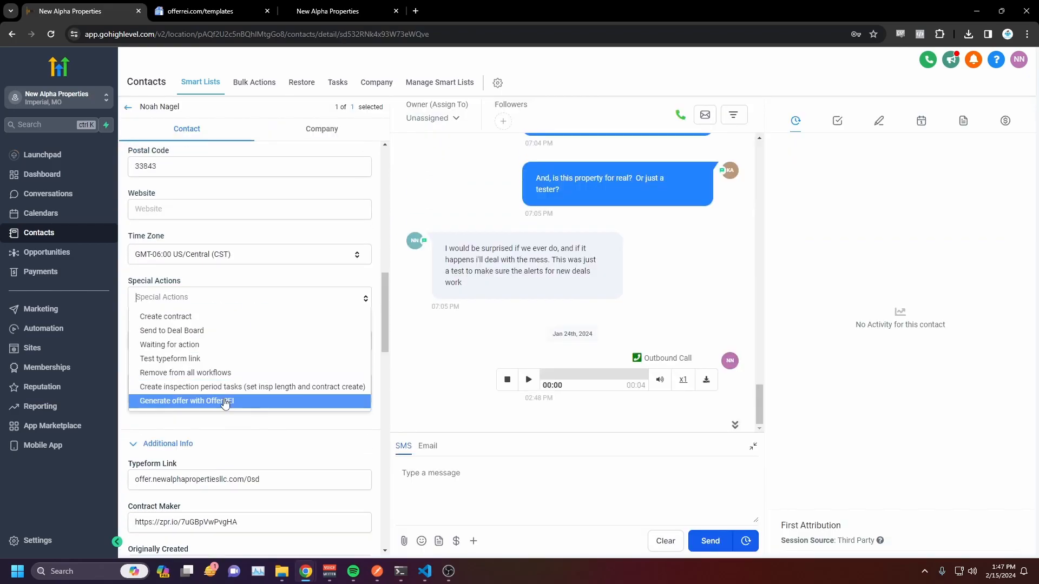
{"action": "left_click", "coordinate": [219, 401]}
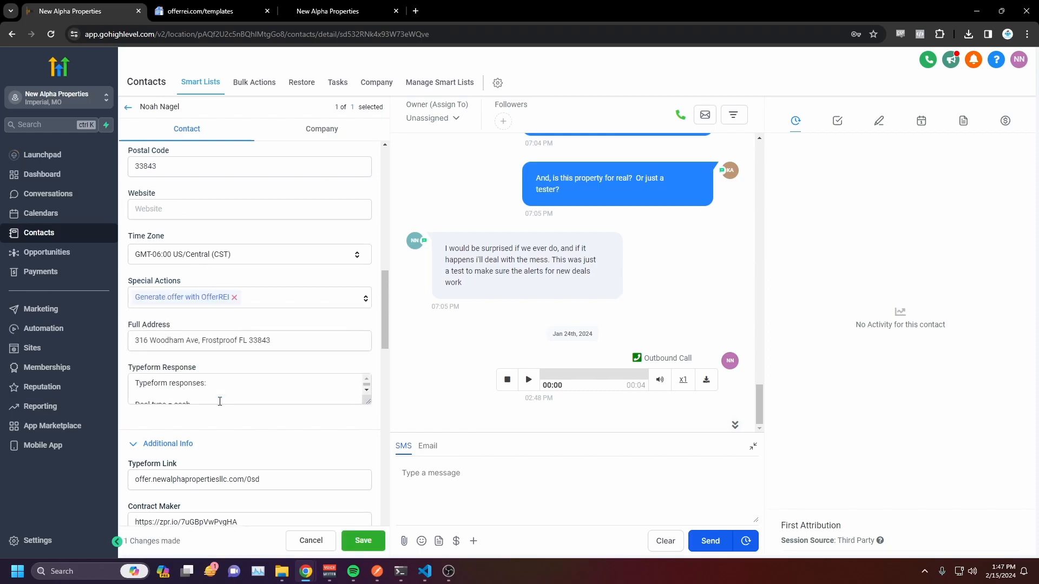
{"action": "left_click", "coordinate": [360, 540]}
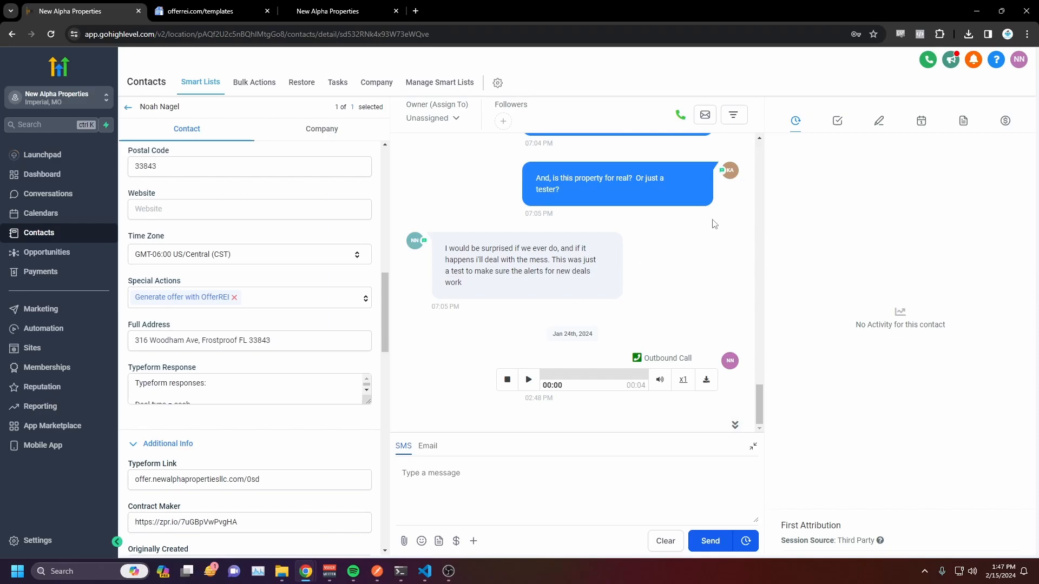
- Download the Owner Finance Offer with Balloon .docx from the newest note's link and open it in Word
{"action": "left_click", "coordinate": [838, 123]}
{"action": "left_click", "coordinate": [879, 126]}
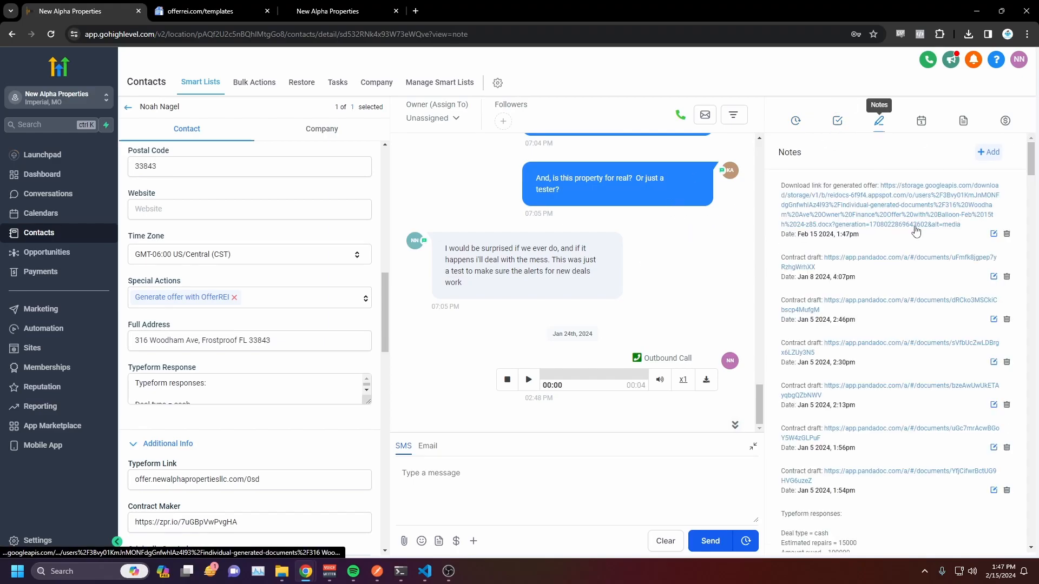
{"action": "left_click_drag", "start_coordinate": [781, 185], "coordinate": [876, 186]}
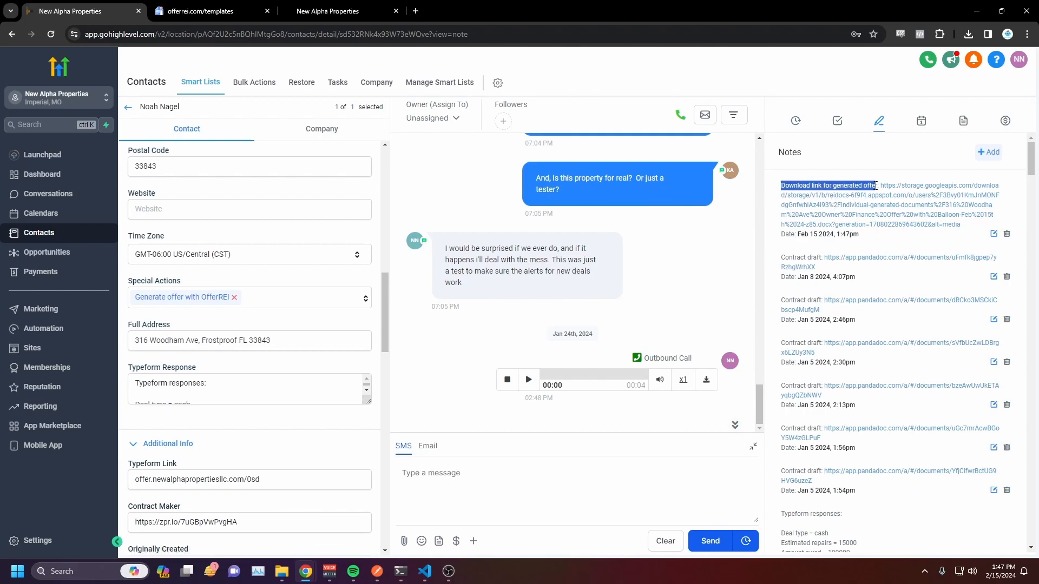
{"action": "left_click", "coordinate": [935, 218]}
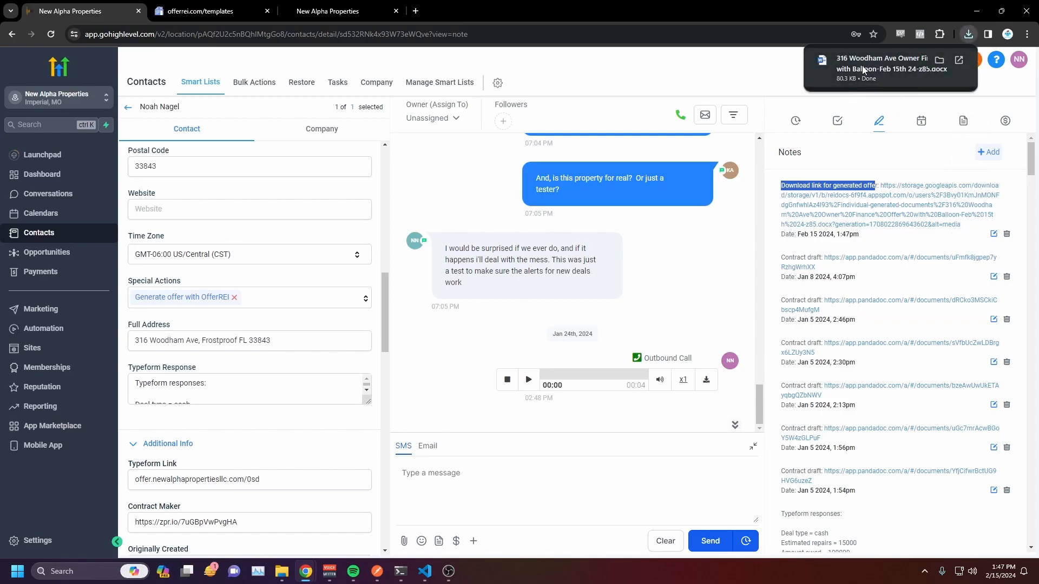
{"action": "left_click", "coordinate": [862, 66]}
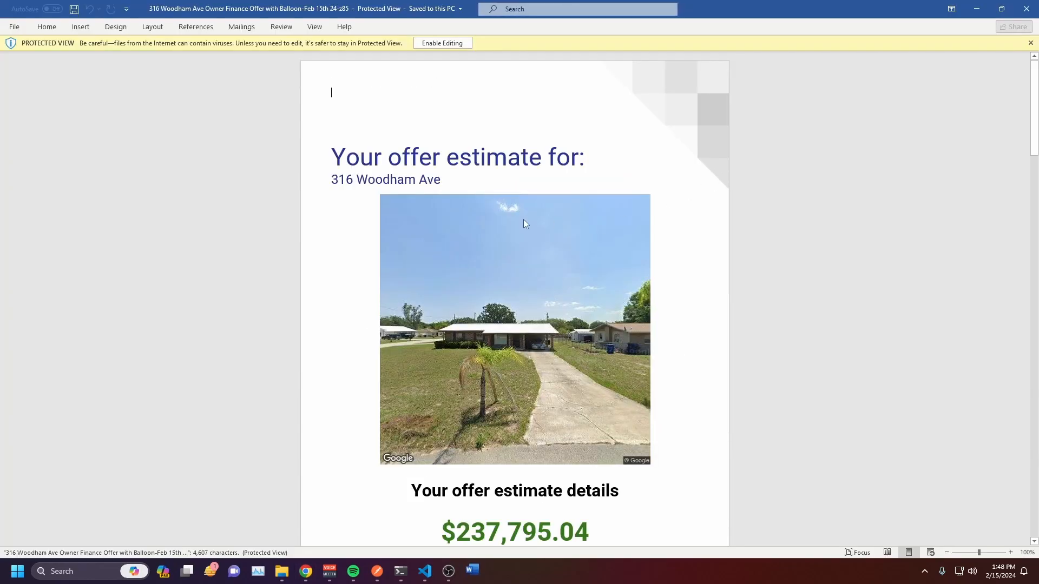
{"action": "scroll", "coordinate": [428, 175], "scroll_direction": "down", "scroll_amount": 1}
{"action": "scroll", "coordinate": [428, 174], "scroll_direction": "down", "scroll_amount": 2}
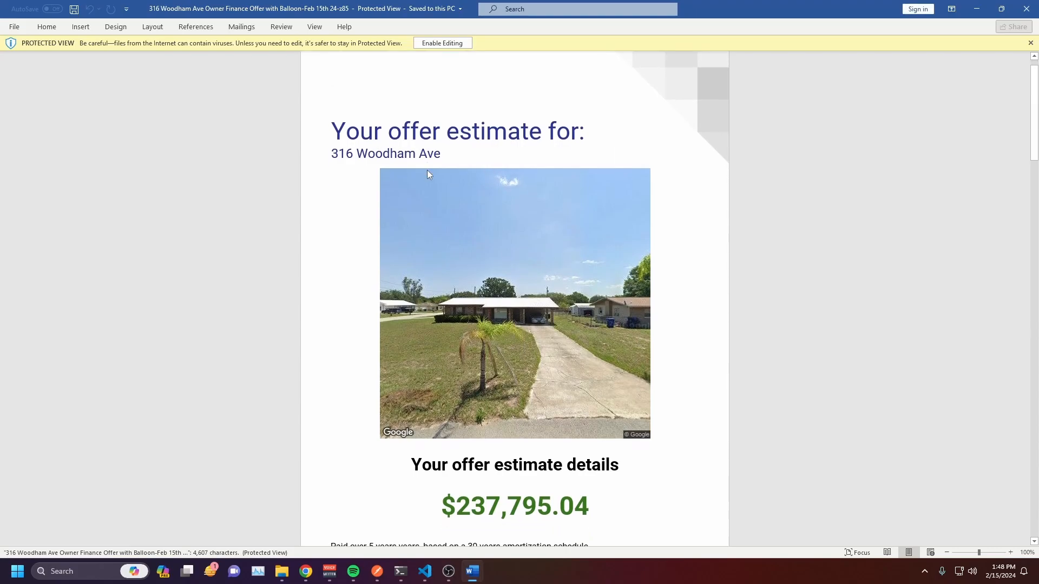
{"action": "scroll", "coordinate": [428, 171], "scroll_direction": "down", "scroll_amount": 4}
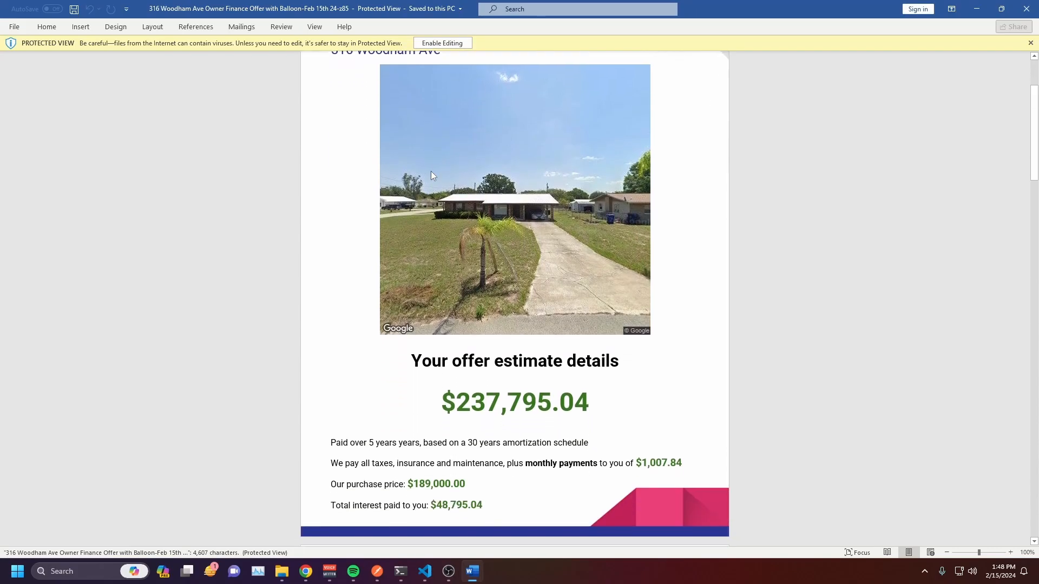
{"action": "scroll", "coordinate": [432, 172], "scroll_direction": "down", "scroll_amount": 3}
{"action": "scroll", "coordinate": [434, 180], "scroll_direction": "down", "scroll_amount": 3}
{"action": "scroll", "coordinate": [523, 253], "scroll_direction": "up", "scroll_amount": 6}
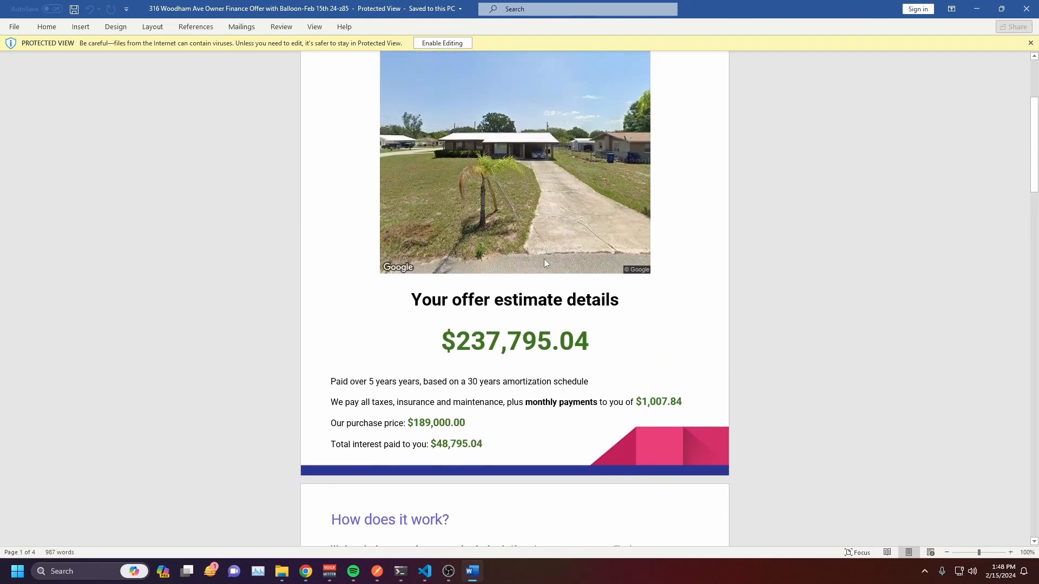
{"action": "scroll", "coordinate": [539, 340], "scroll_direction": "down", "scroll_amount": 3}
{"action": "scroll", "coordinate": [521, 299], "scroll_direction": "up", "scroll_amount": 3}
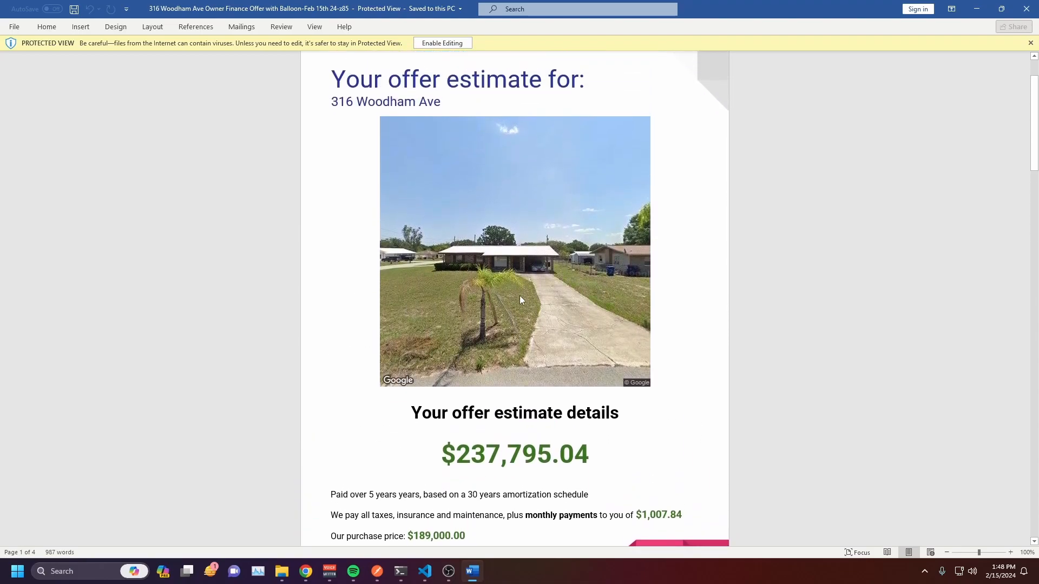
{"action": "scroll", "coordinate": [520, 299], "scroll_direction": "down", "scroll_amount": 5}
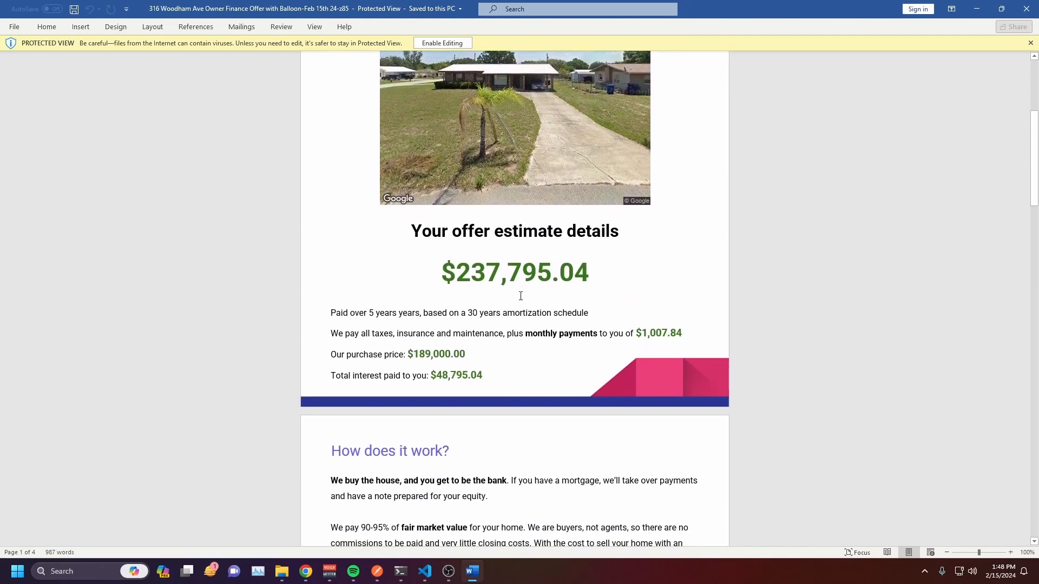
{"action": "scroll", "coordinate": [548, 335], "scroll_direction": "up", "scroll_amount": 4}
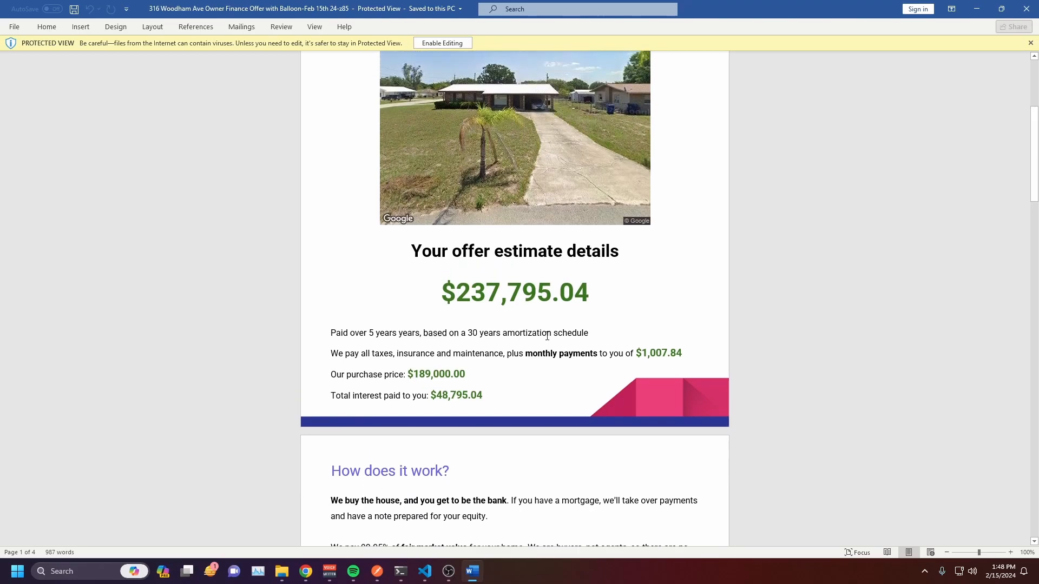
{"action": "scroll", "coordinate": [462, 321], "scroll_direction": "up", "scroll_amount": 2}
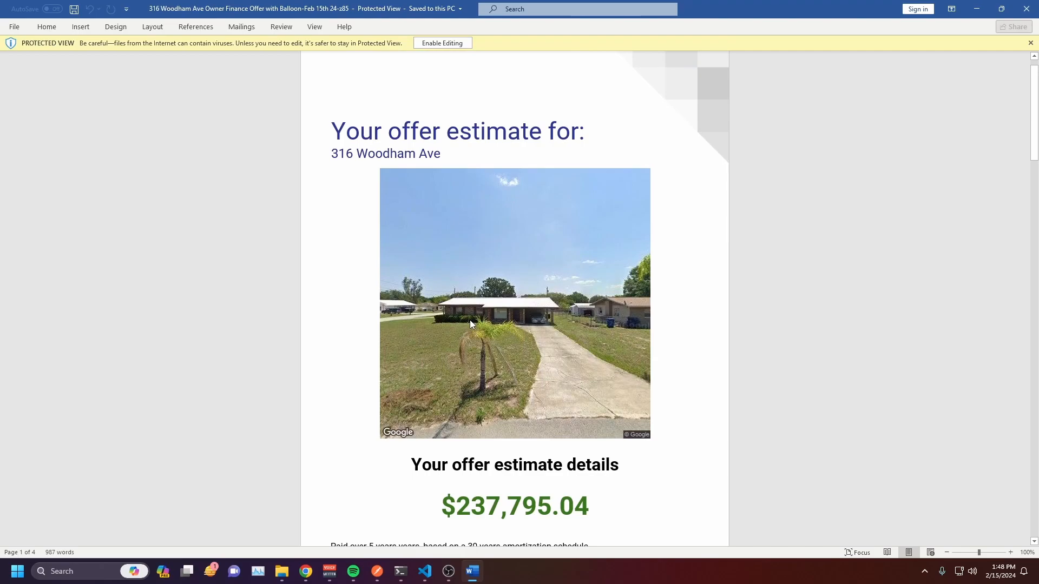
{"action": "scroll", "coordinate": [470, 320], "scroll_direction": "down", "scroll_amount": 8}
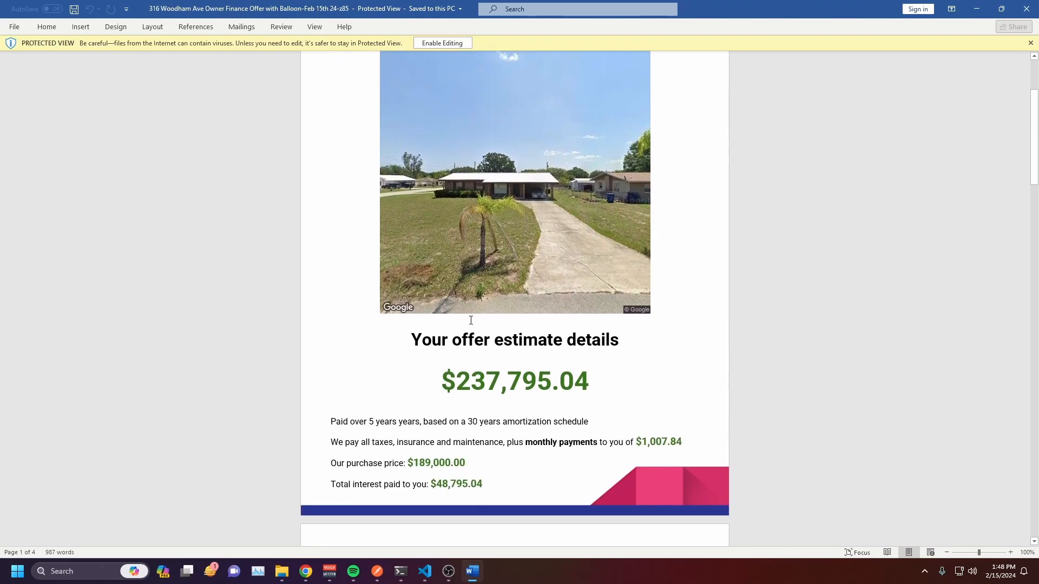
{"action": "scroll", "coordinate": [471, 320], "scroll_direction": "up", "scroll_amount": 8}
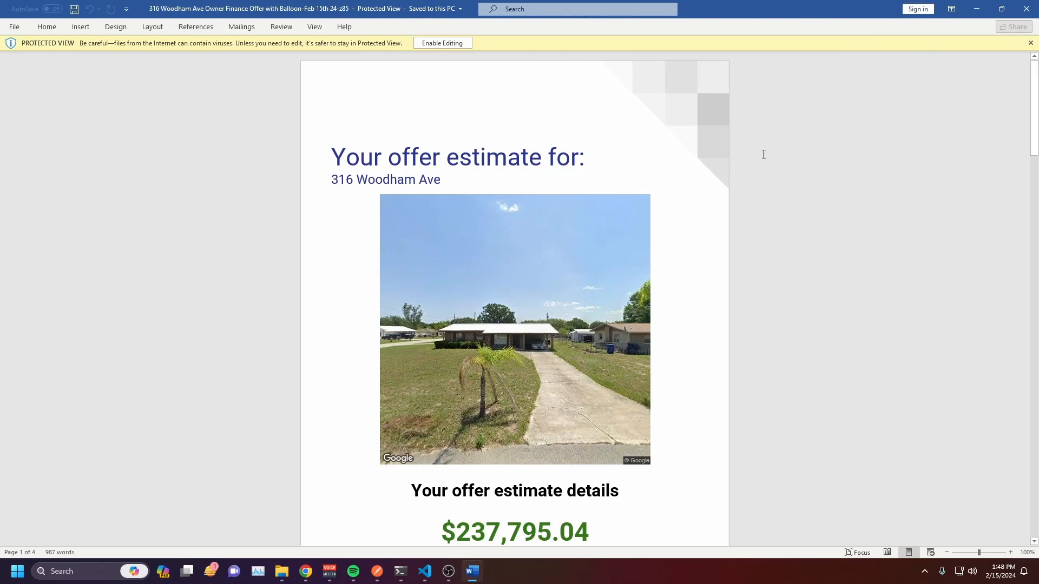
{"action": "scroll", "coordinate": [763, 154], "scroll_direction": "down", "scroll_amount": 2}
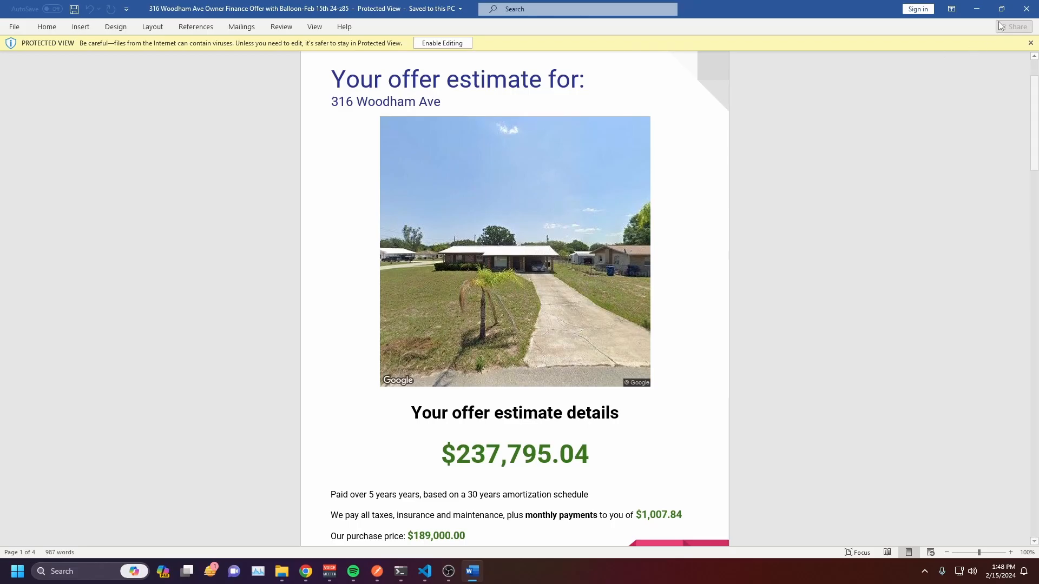